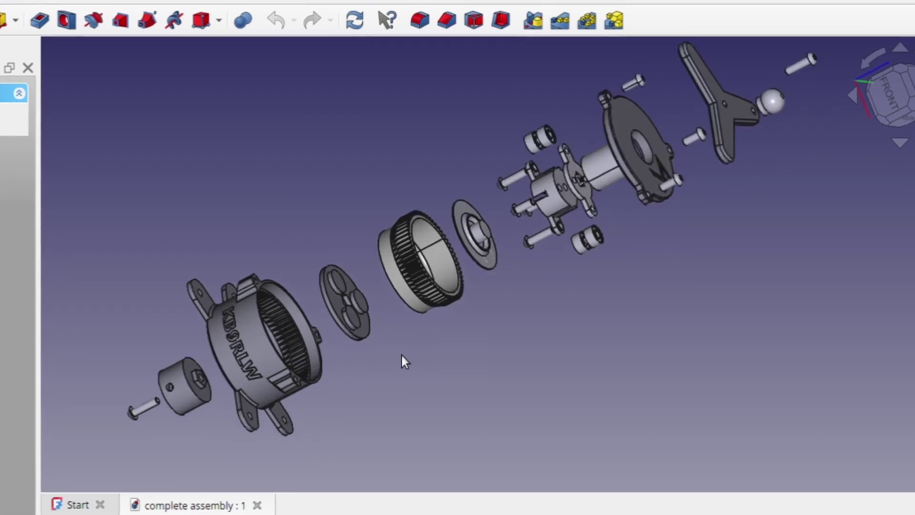
Zoom and orbit the exploded assembly to close in on the hub's three bolts and two bearings beside the output plate
scroll(392, 344, up, 1)
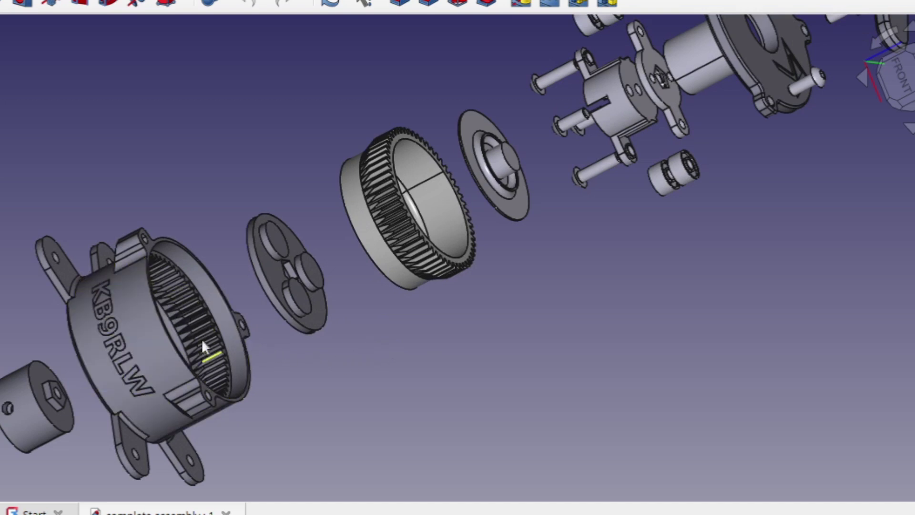
middle_drag(202, 342, 135, 341)
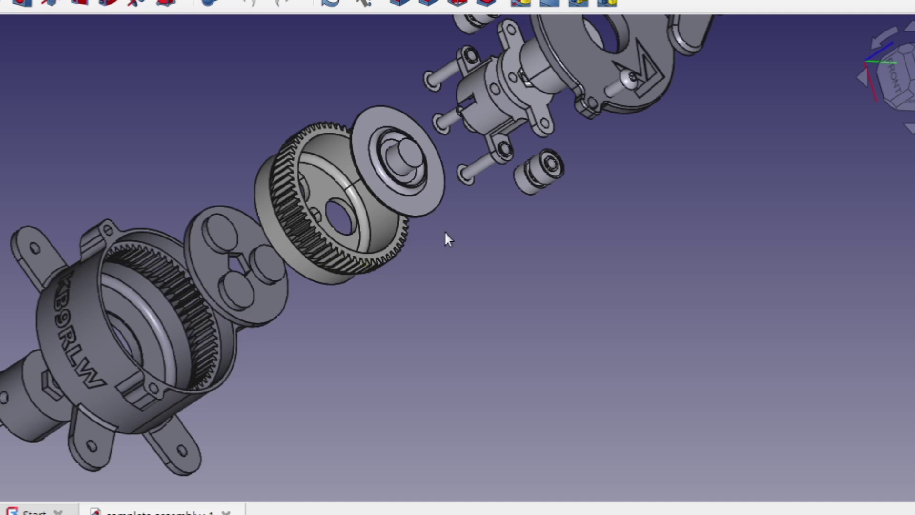
middle_drag(485, 184, 438, 275)
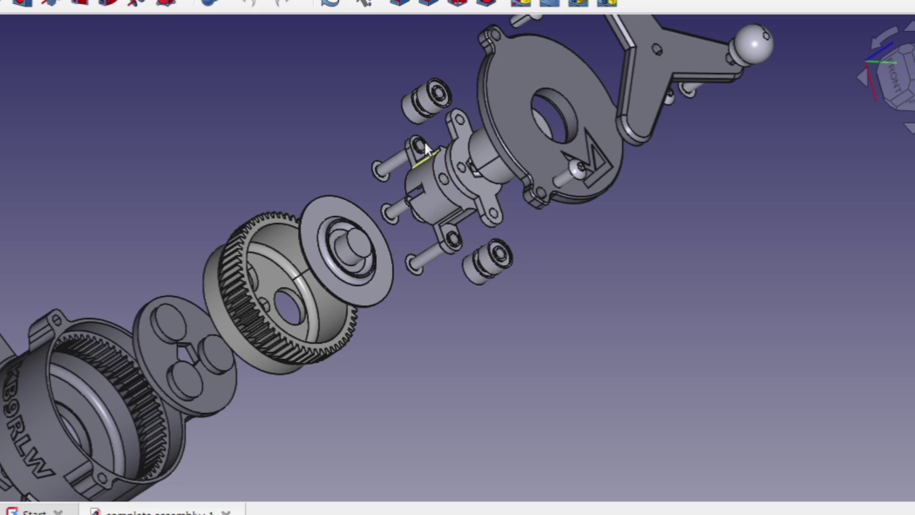
scroll(424, 141, up, 4)
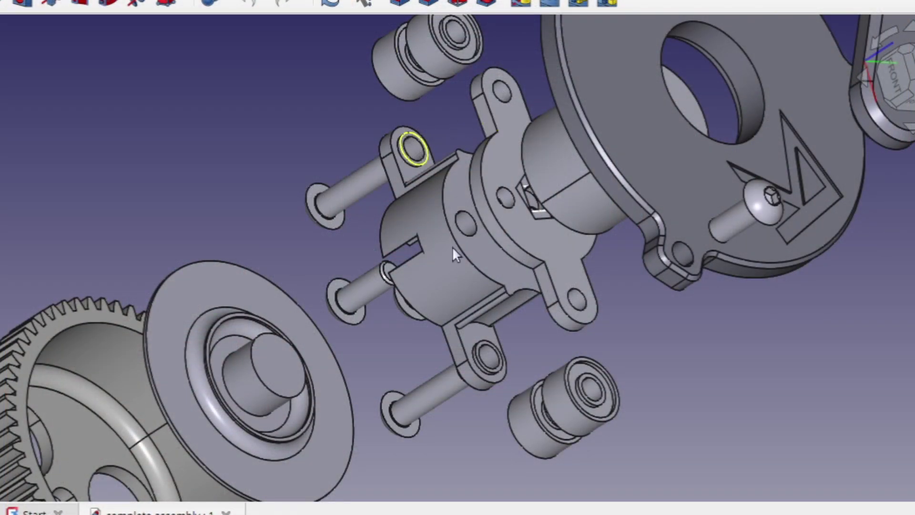
Zoom in on the bearing disc and toothed ring gear, orbiting to see the gear from its side
scroll(519, 319, down, 3)
middle_drag(408, 337, 506, 229)
scroll(506, 227, up, 2)
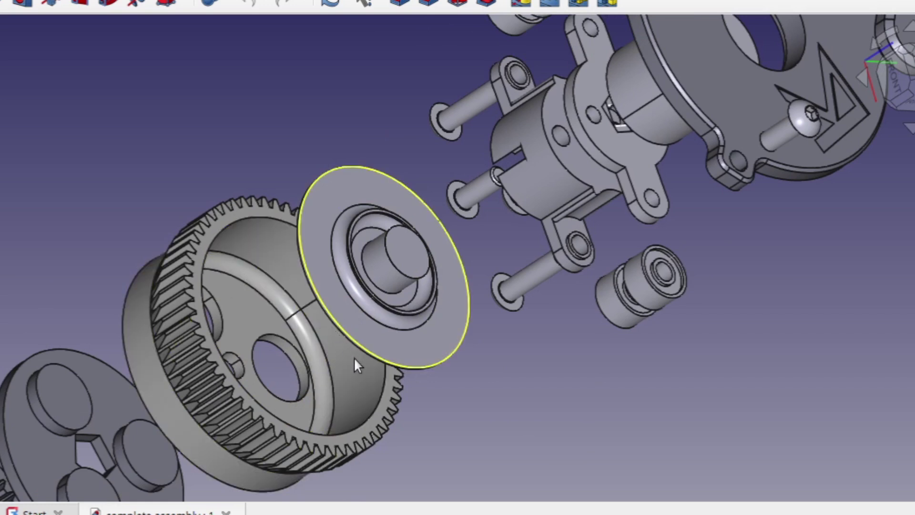
scroll(323, 399, down, 3)
scroll(450, 331, up, 5)
scroll(393, 314, up, 4)
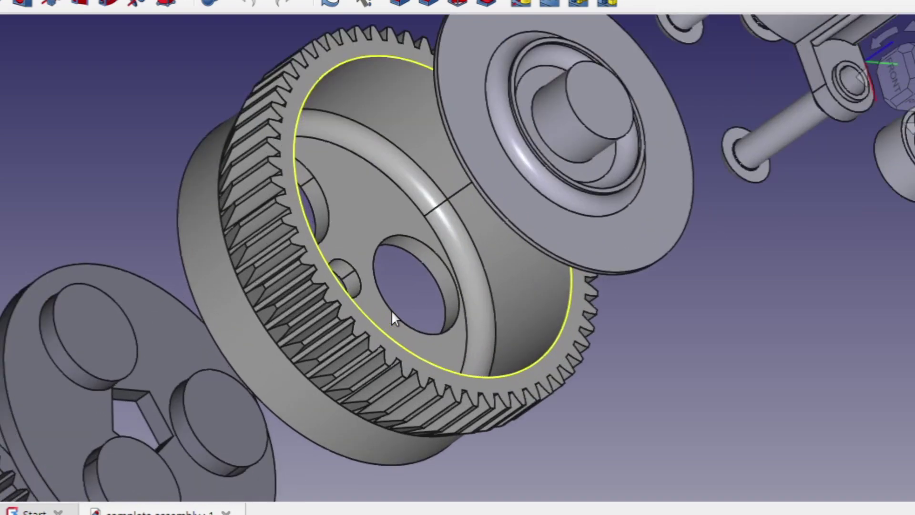
middle_drag(423, 288, 483, 236)
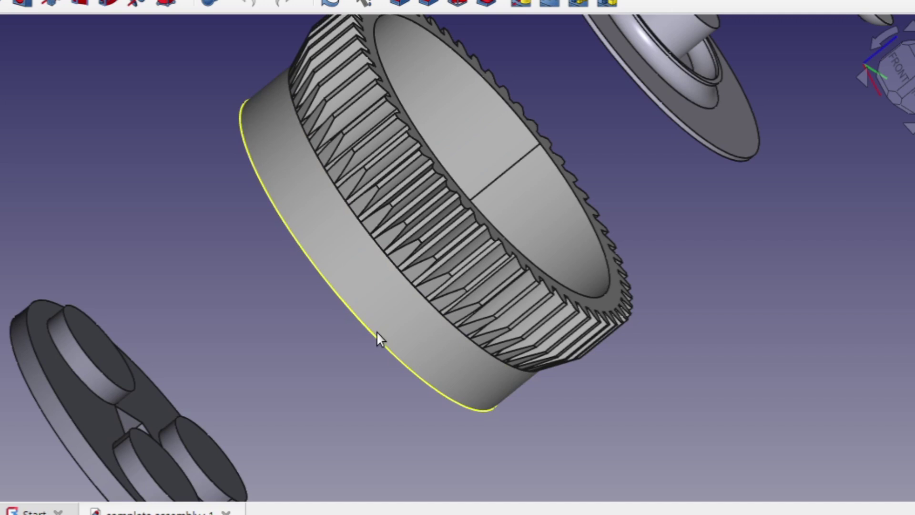
Zoom back out from the ring gear and three-hole disc to a wider view
scroll(292, 373, down, 5)
scroll(205, 398, down, 1)
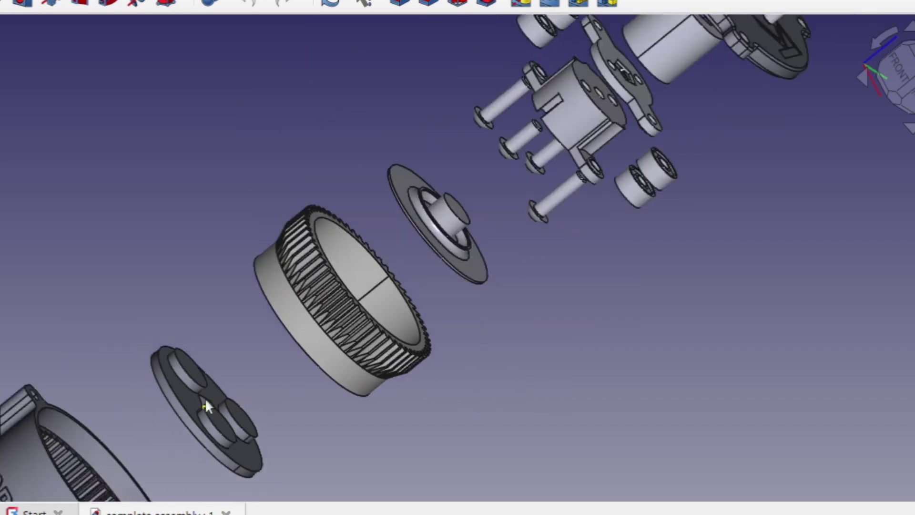
scroll(204, 398, down, 4)
scroll(374, 291, up, 2)
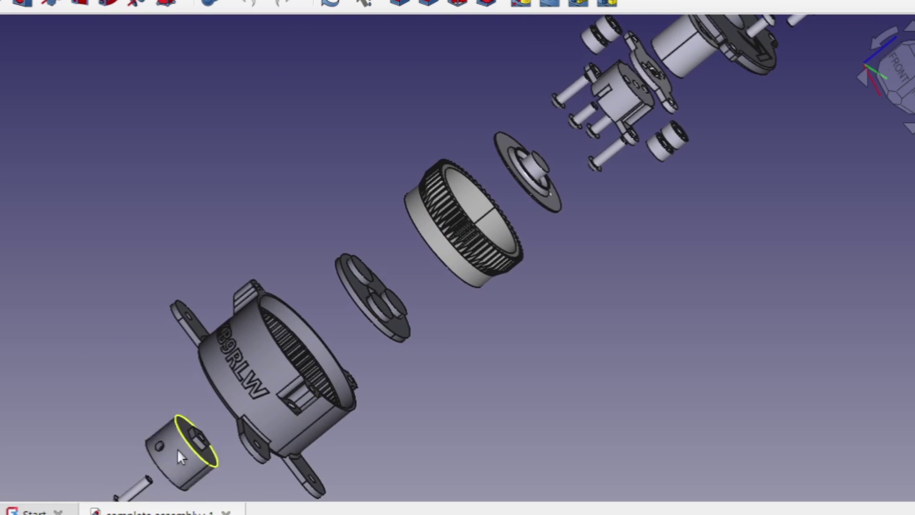
scroll(475, 329, up, 5)
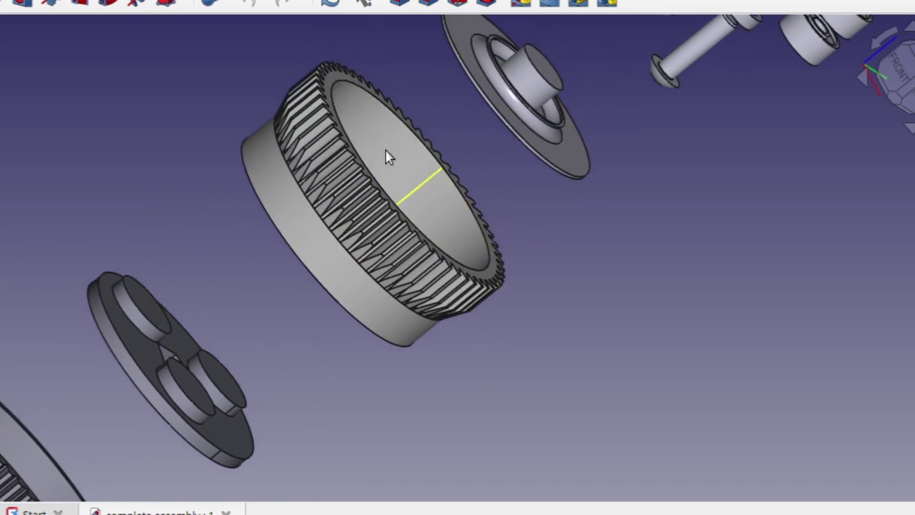
scroll(197, 292, down, 6)
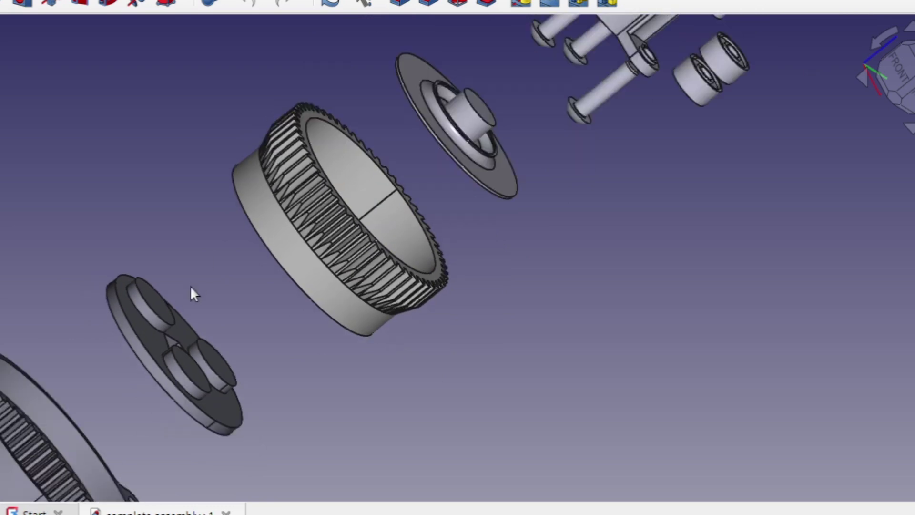
scroll(98, 360, up, 5)
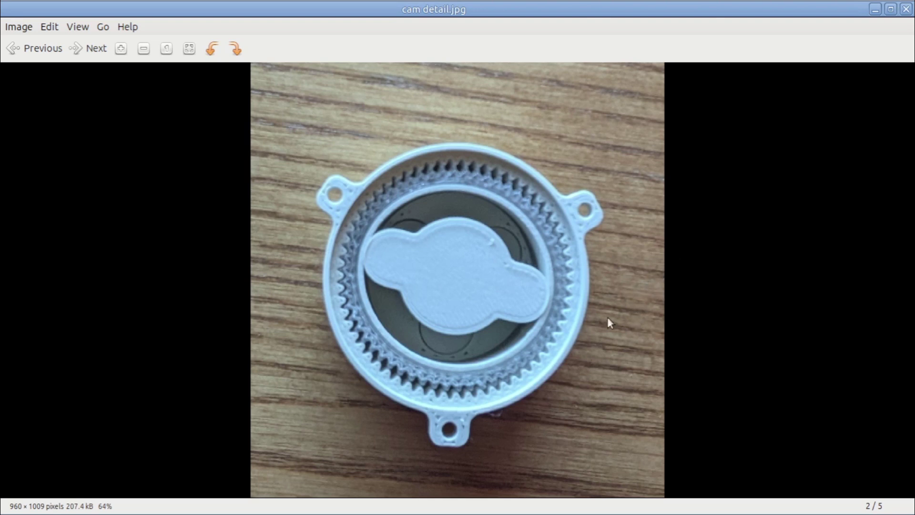
Zoom the cam detail photo and pan down to the meshing gear teeth and bottom mounting tab at 188%
scroll(604, 321, up, 3)
scroll(605, 321, up, 1)
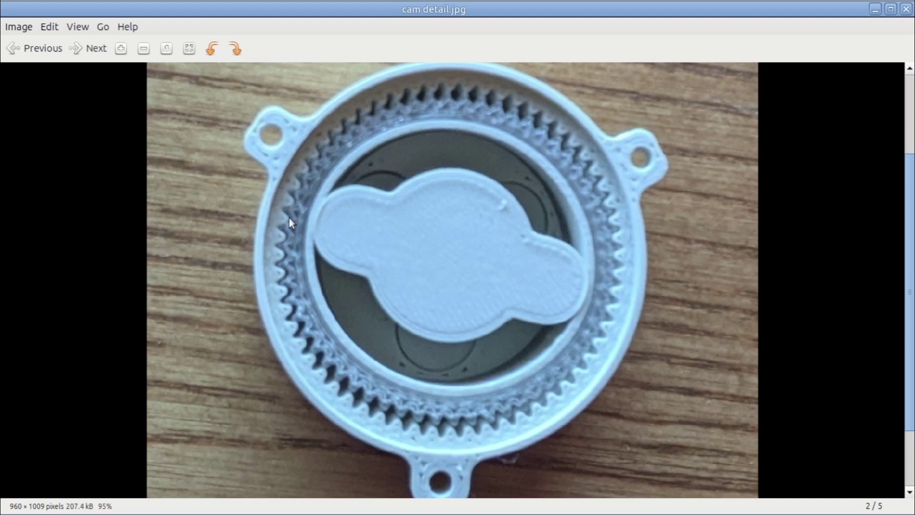
scroll(291, 223, up, 3)
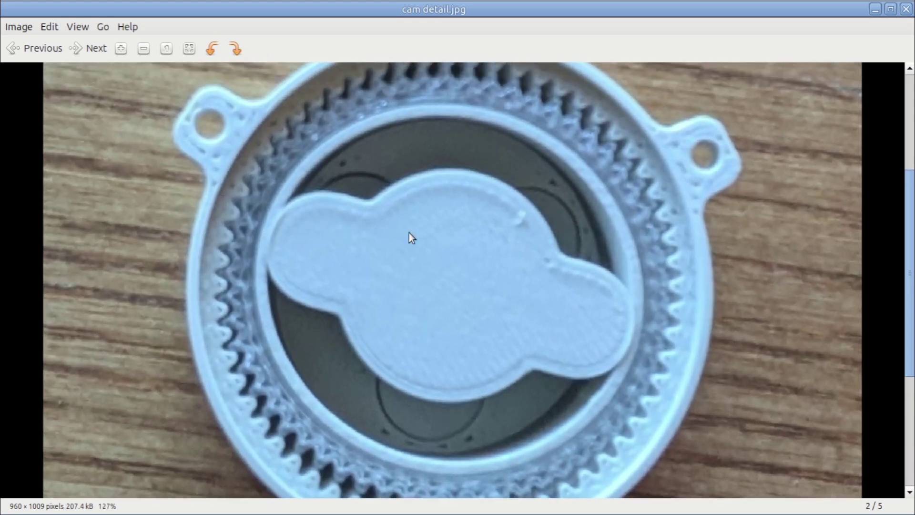
scroll(230, 239, up, 2)
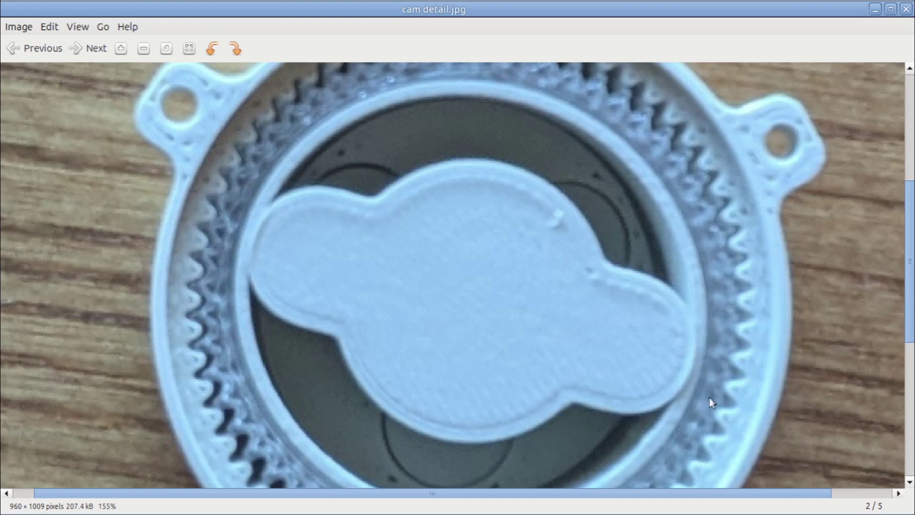
scroll(677, 378, down, 1)
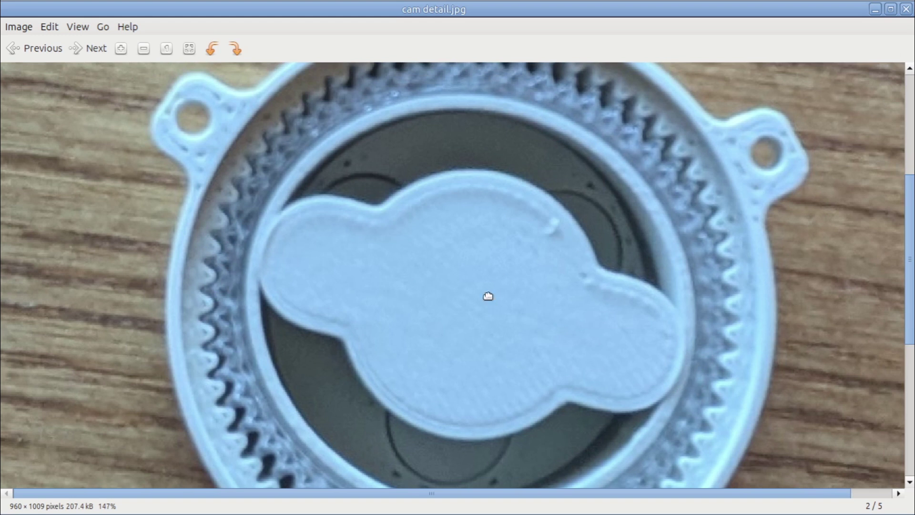
drag(487, 296, 537, 110)
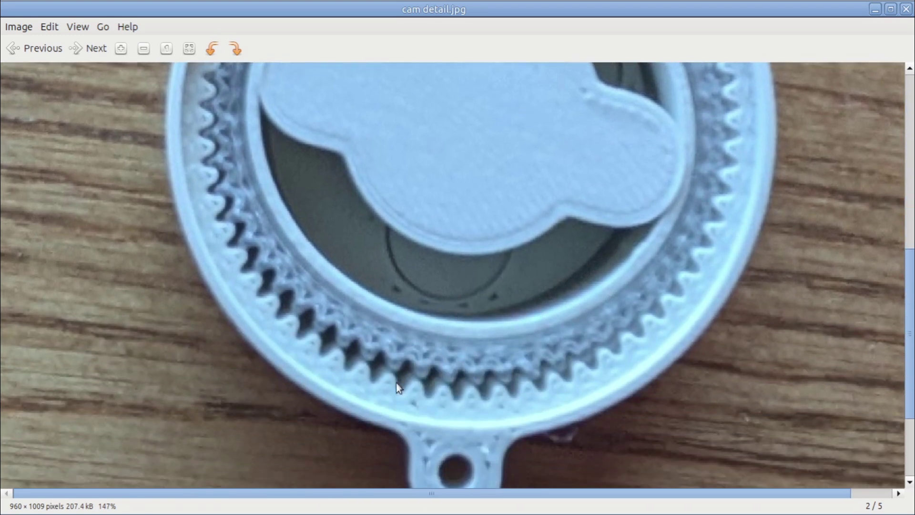
drag(396, 382, 402, 287)
scroll(401, 286, up, 5)
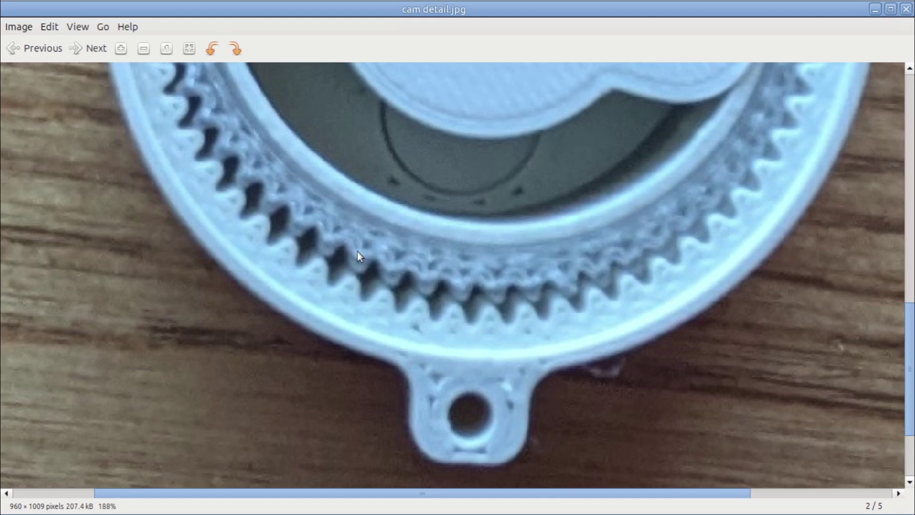
Zoom in on the toothed ring gear, then zoom out and recentre the whole exploded assembly
scroll(358, 251, down, 1)
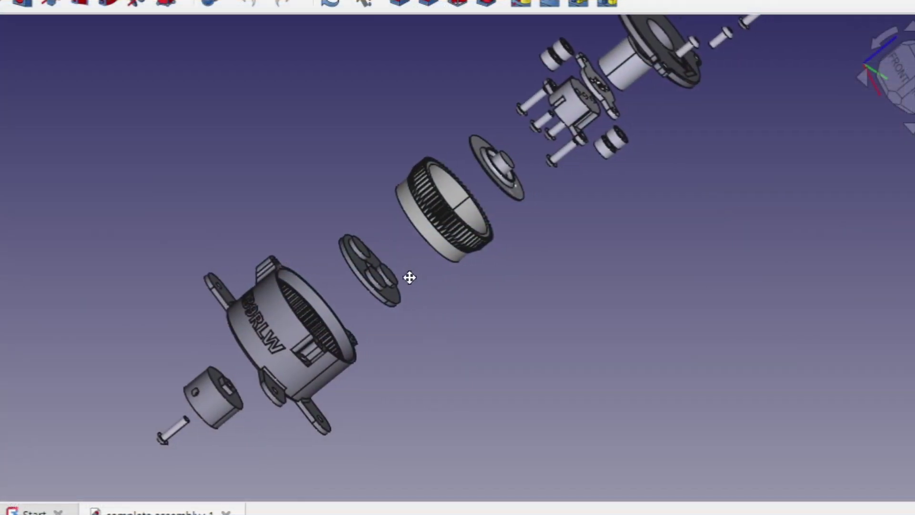
middle_drag(409, 277, 384, 324)
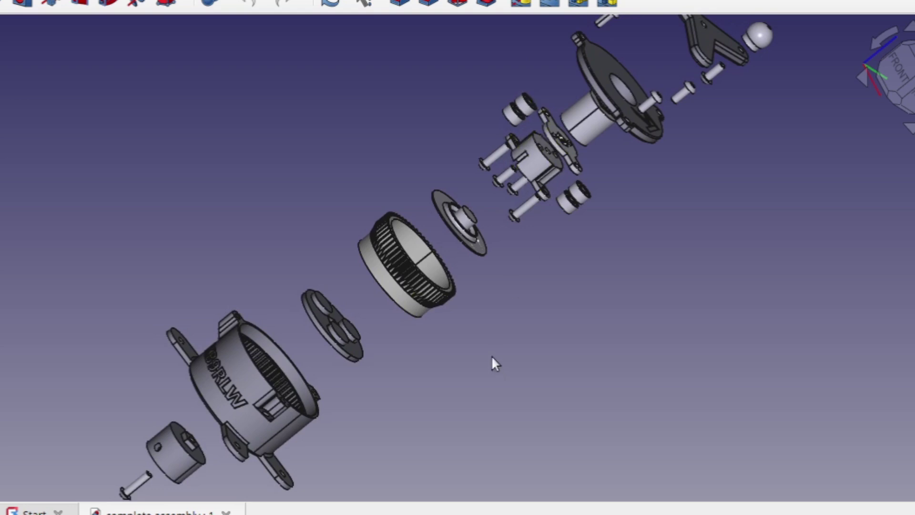
scroll(402, 276, up, 3)
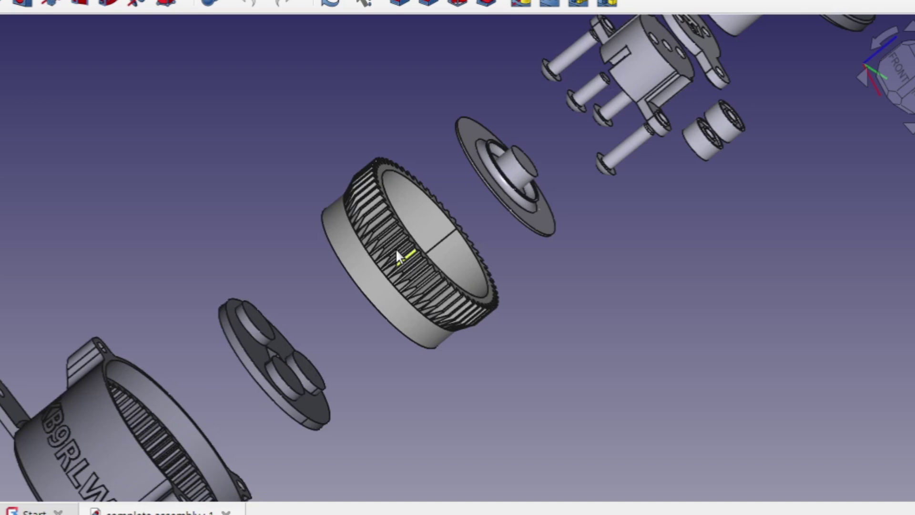
scroll(397, 256, down, 1)
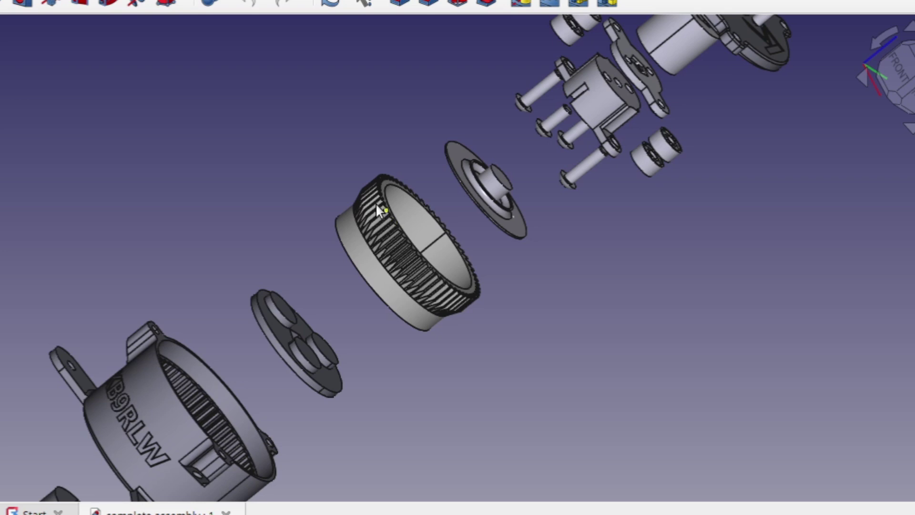
scroll(377, 205, down, 3)
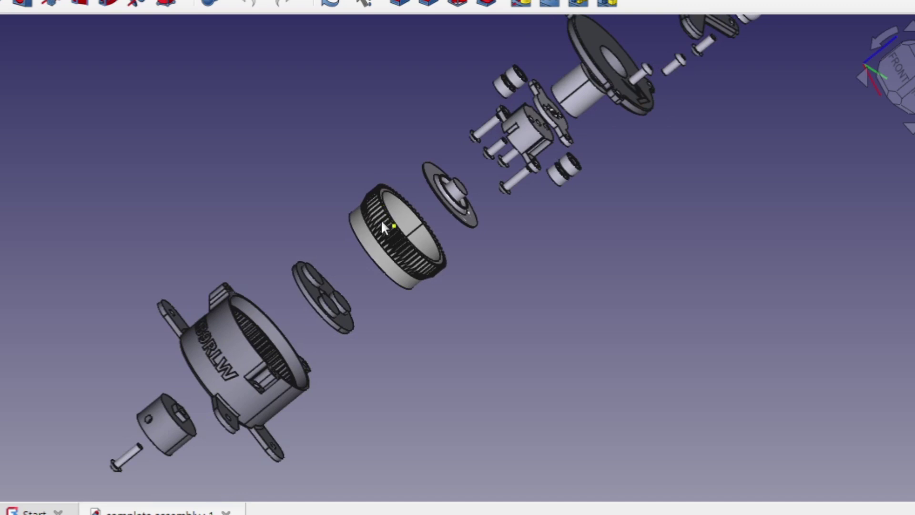
middle_drag(478, 267, 531, 236)
Zoom in and out around the toothed gear cup and three-lobed disc
scroll(300, 399, up, 5)
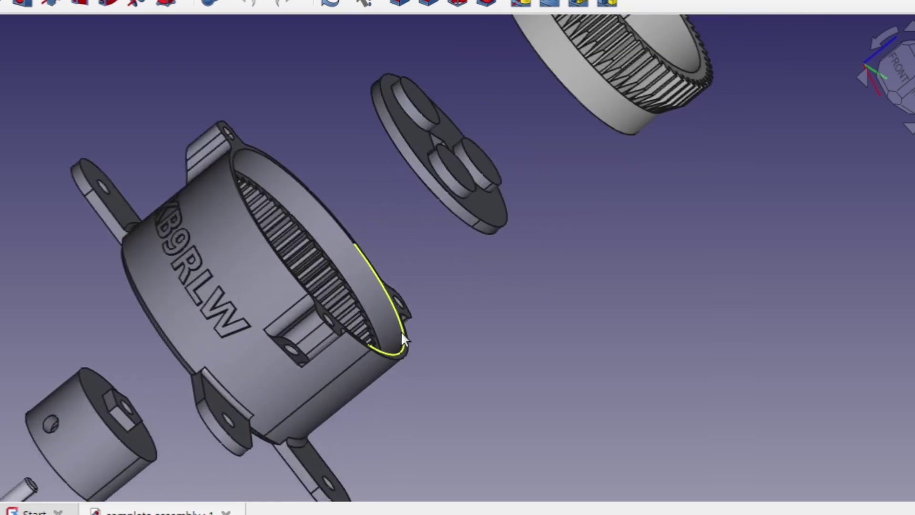
scroll(437, 326, down, 4)
scroll(468, 341, down, 4)
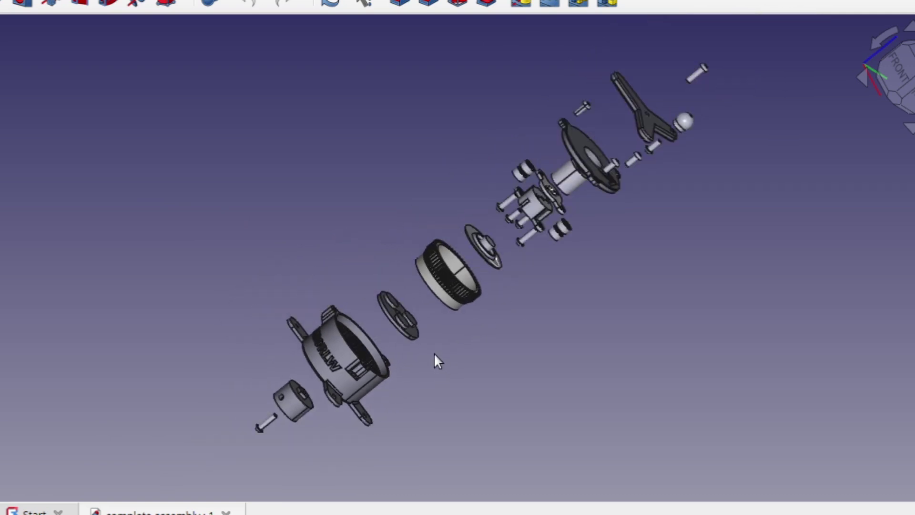
scroll(438, 361, up, 3)
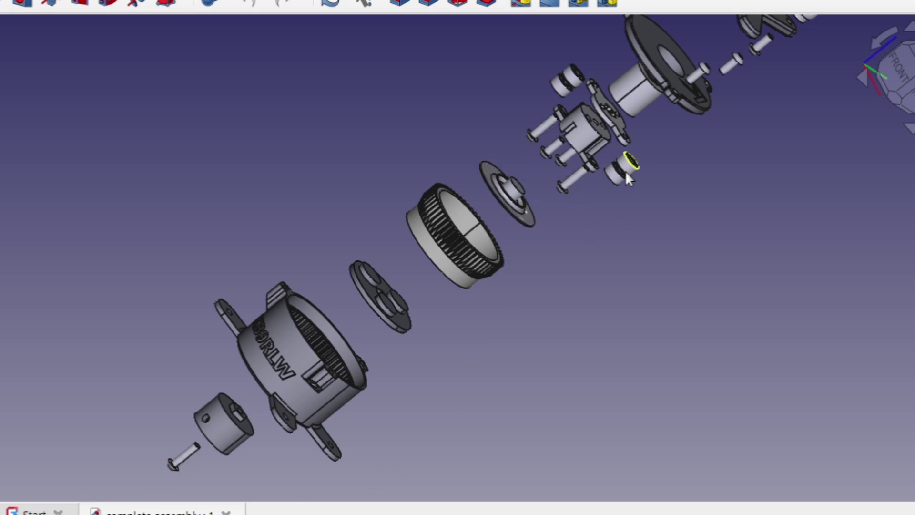
scroll(621, 189, down, 3)
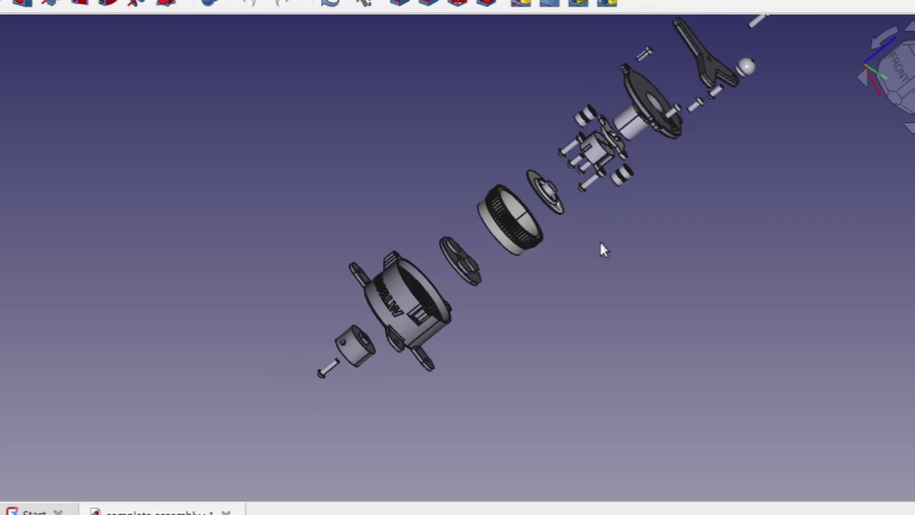
scroll(538, 251, up, 5)
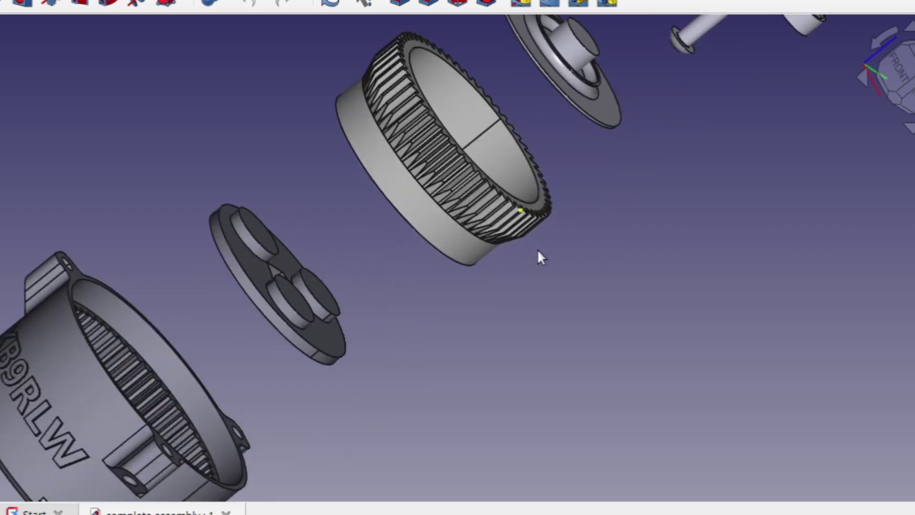
scroll(546, 181, up, 2)
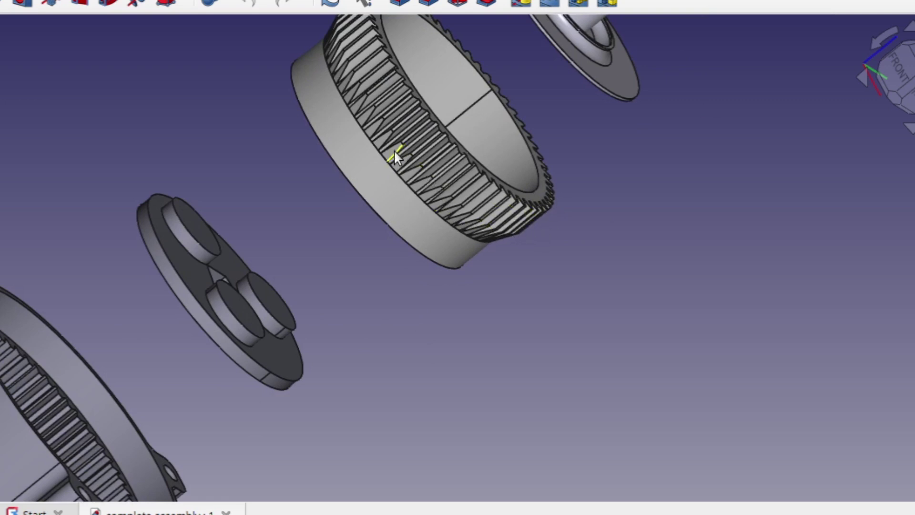
Orbit to the toothed housing, then zoom out to frame the whole exploded gearbox from below
middle_drag(417, 289, 248, 347)
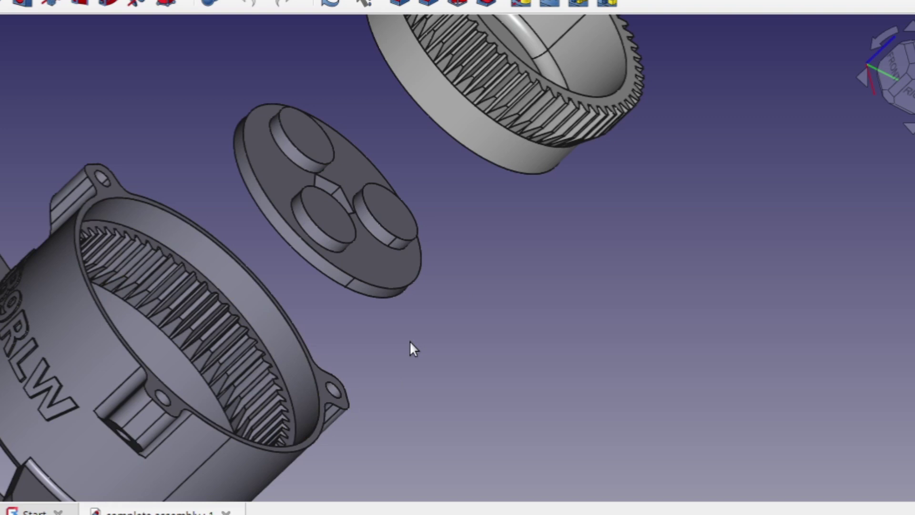
middle_drag(414, 416, 445, 357)
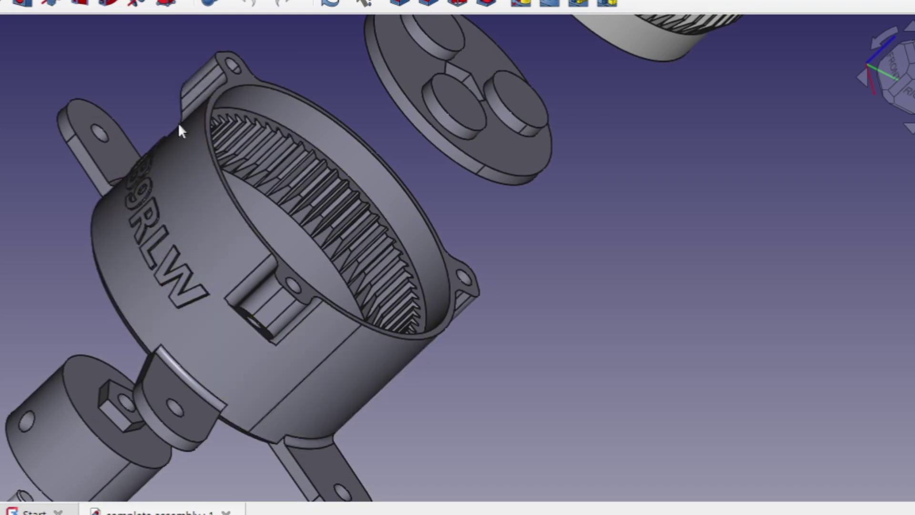
scroll(519, 299, down, 5)
middle_drag(519, 298, 438, 465)
middle_drag(565, 236, 591, 215)
Zoom in and orbit the central carrier with its bolts and bearings from two angles
scroll(450, 235, up, 10)
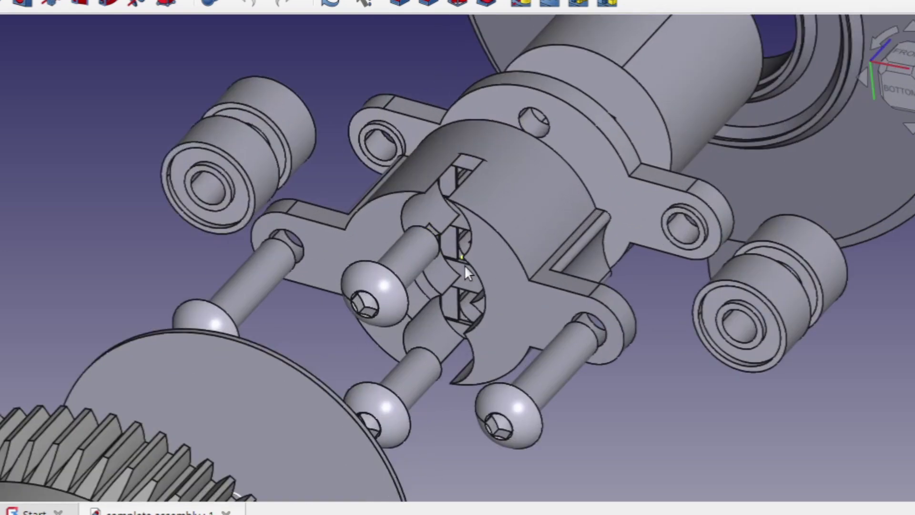
middle_drag(496, 244, 533, 229)
scroll(439, 190, up, 3)
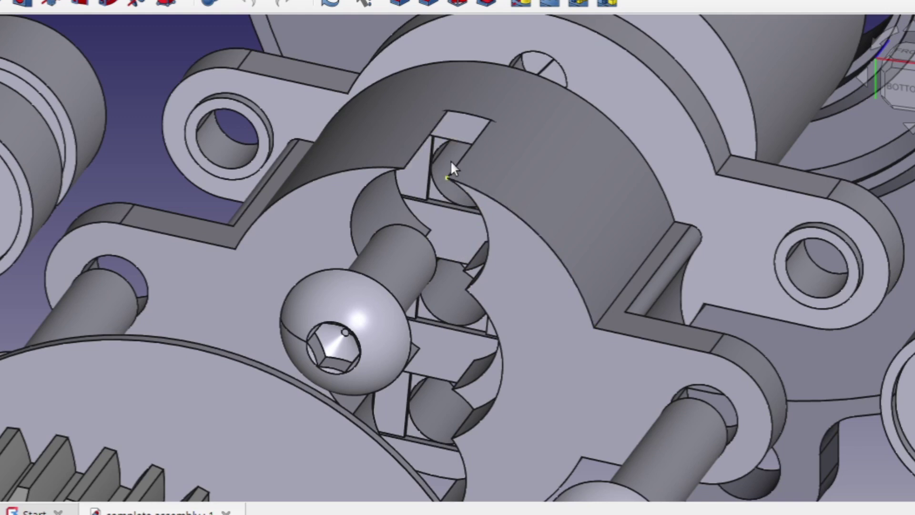
scroll(434, 191, down, 5)
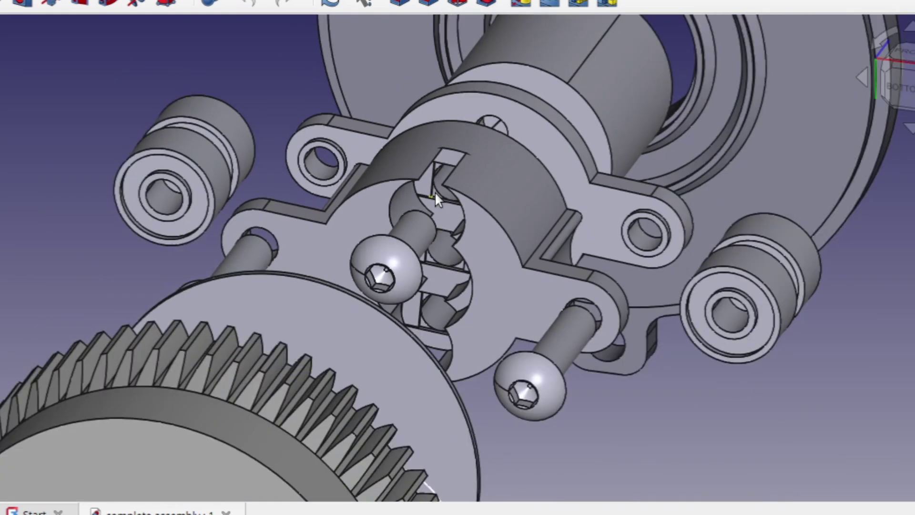
scroll(487, 250, up, 3)
middle_drag(487, 250, 461, 321)
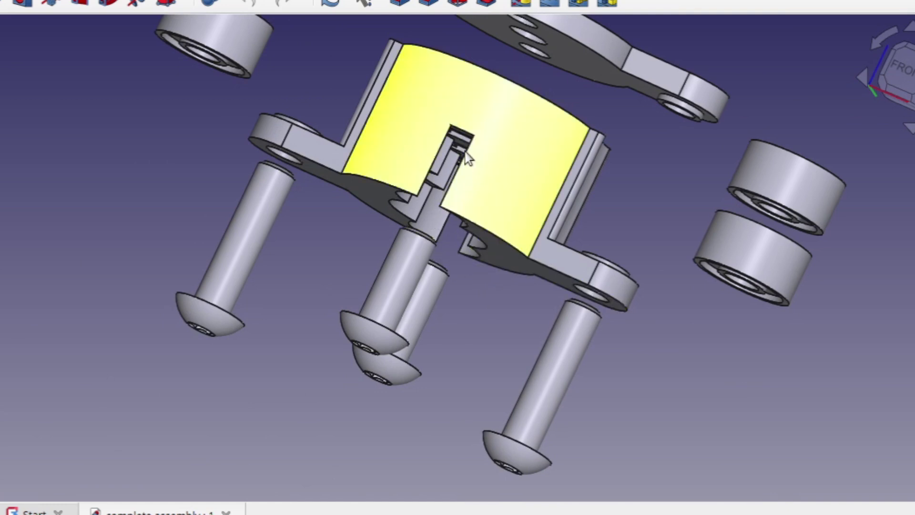
Zoom out and orbit the full exploded drive into an overview along its axis
scroll(533, 282, down, 2)
scroll(533, 282, down, 2)
middle_drag(579, 270, 217, 257)
scroll(524, 333, down, 2)
Pan to the lower housing, reorient the assembly, and zoom in on the housing's internal teeth beside the lobed disc
middle_drag(525, 415, 502, 266)
scroll(502, 265, down, 3)
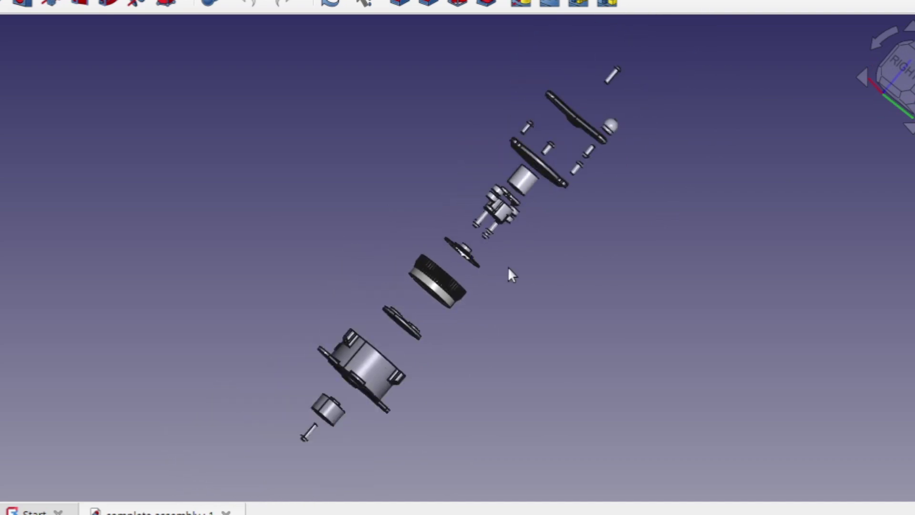
scroll(548, 262, up, 2)
middle_drag(579, 233, 531, 344)
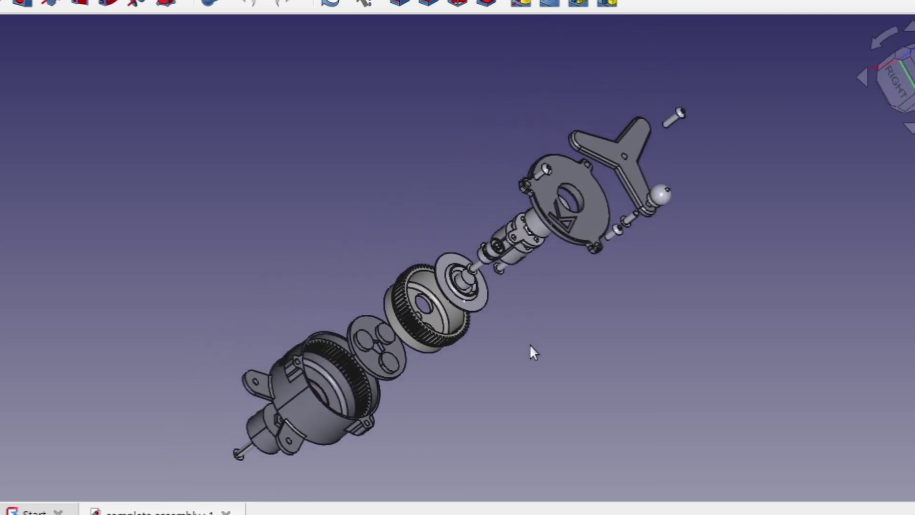
scroll(308, 385, up, 6)
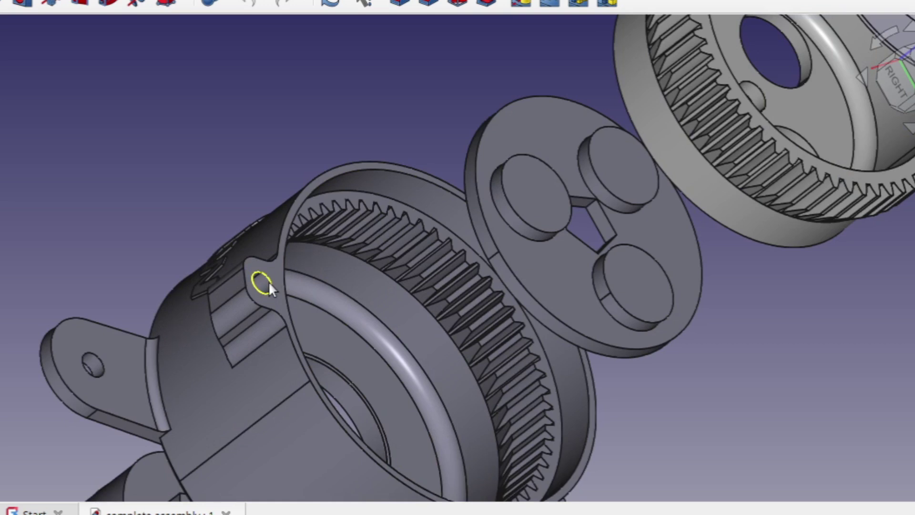
Zoom out, shift the view, and zoom in on the small bearing on the shaft coupling
scroll(268, 281, down, 8)
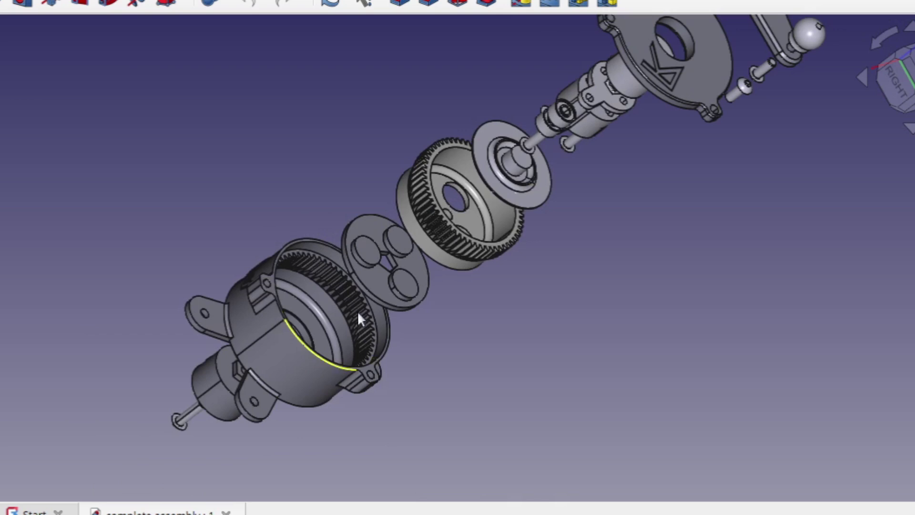
scroll(471, 268, down, 5)
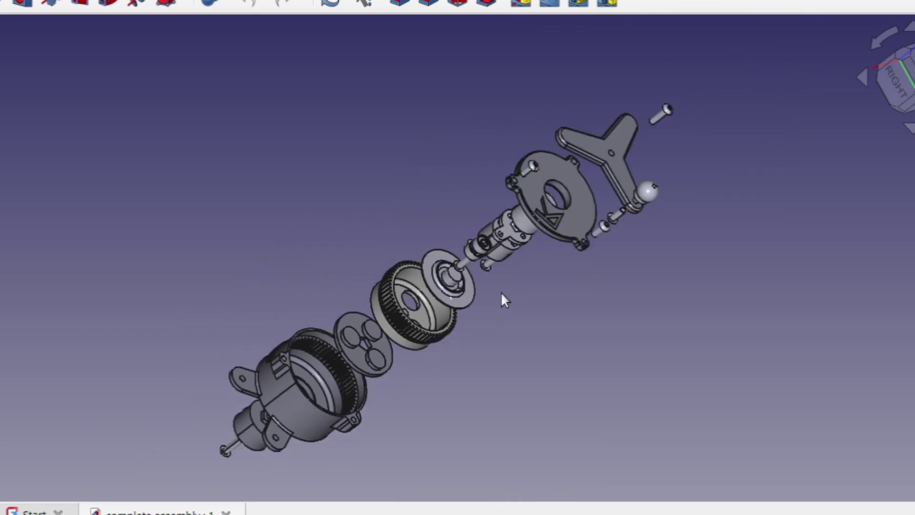
scroll(502, 295, up, 2)
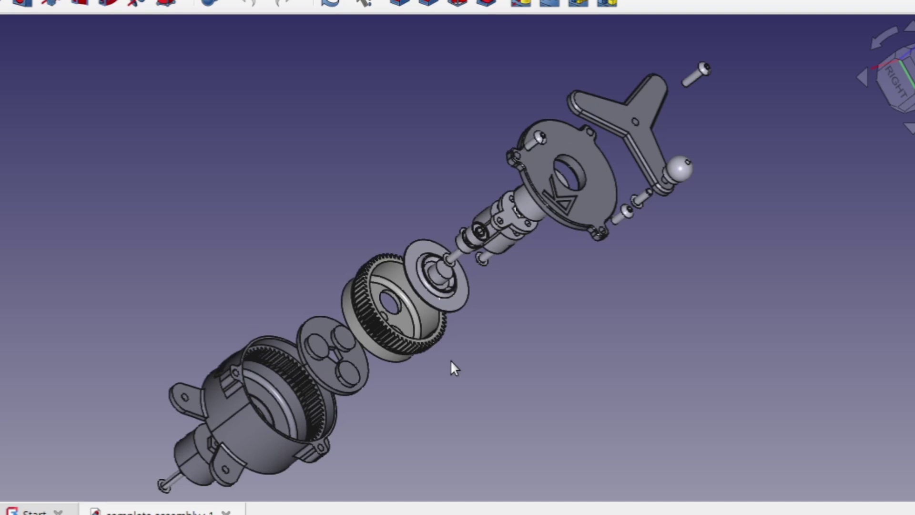
mouse_move(448, 367)
middle_down()
mouse_move(421, 373)
mouse_move(451, 344)
mouse_move(465, 344)
mouse_move(450, 353)
middle_up()
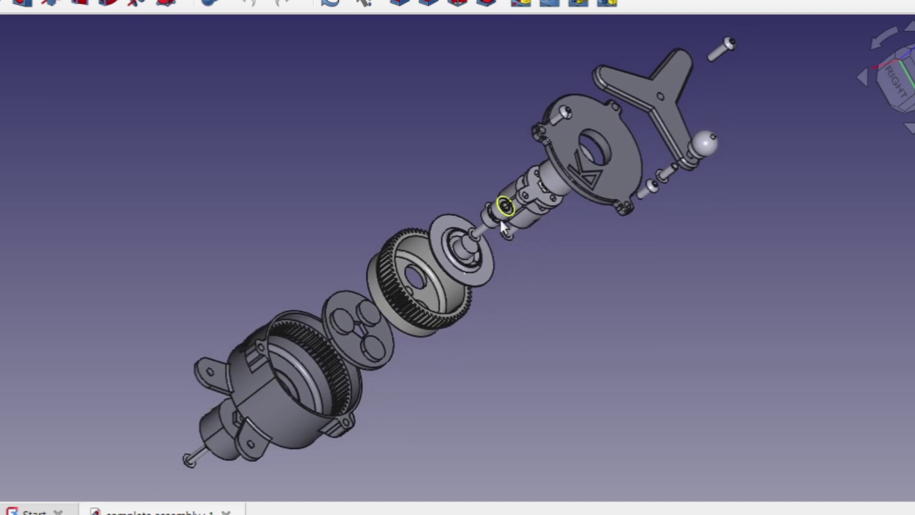
scroll(496, 216, up, 5)
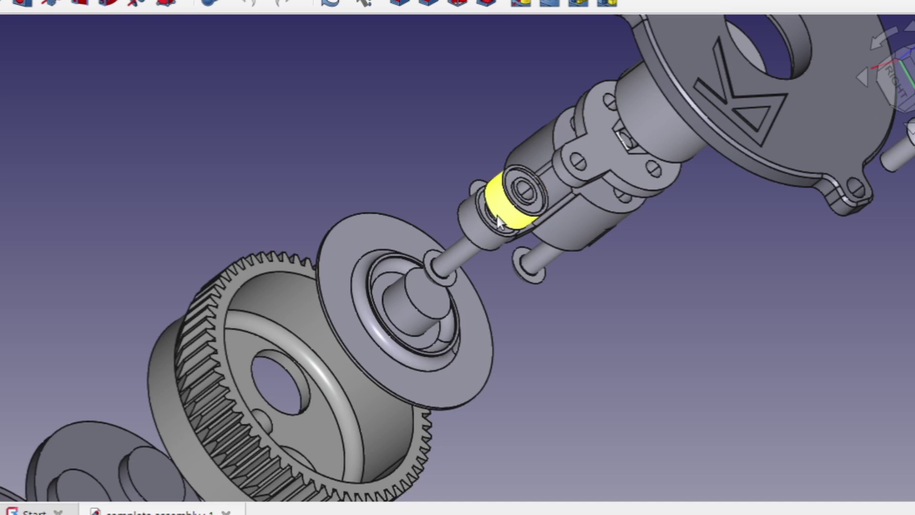
Zoom out and recentre on the housing with its motor mount and mounting tabs
scroll(498, 221, down, 3)
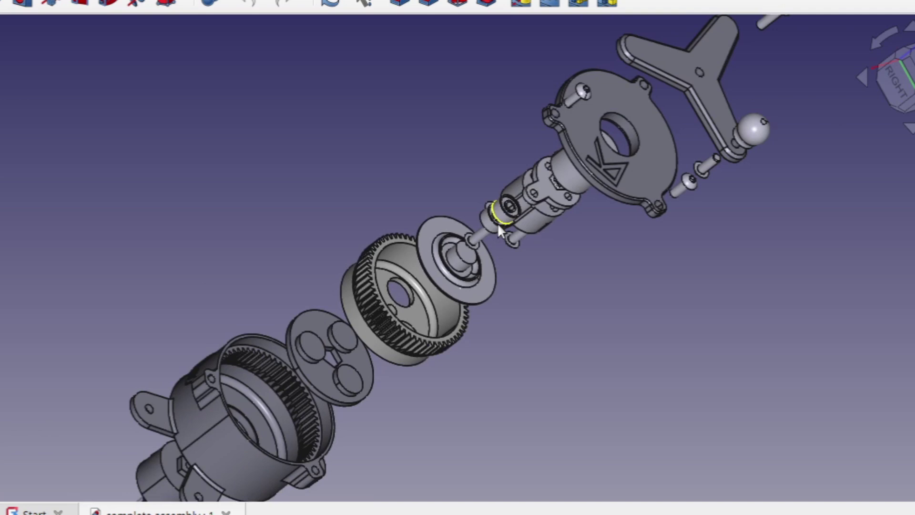
scroll(498, 225, down, 2)
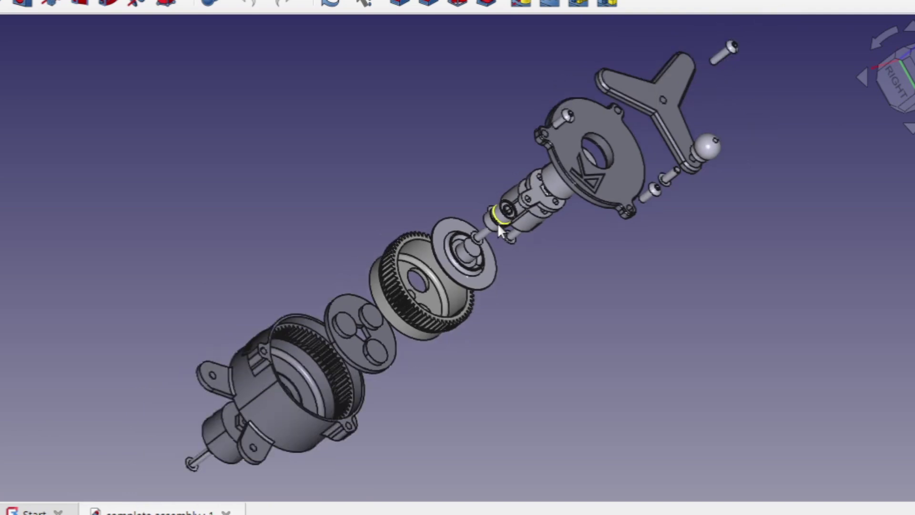
middle_drag(455, 387, 602, 340)
scroll(479, 338, up, 5)
Zoom and orbit to view the housing's flanged end
scroll(228, 376, up, 3)
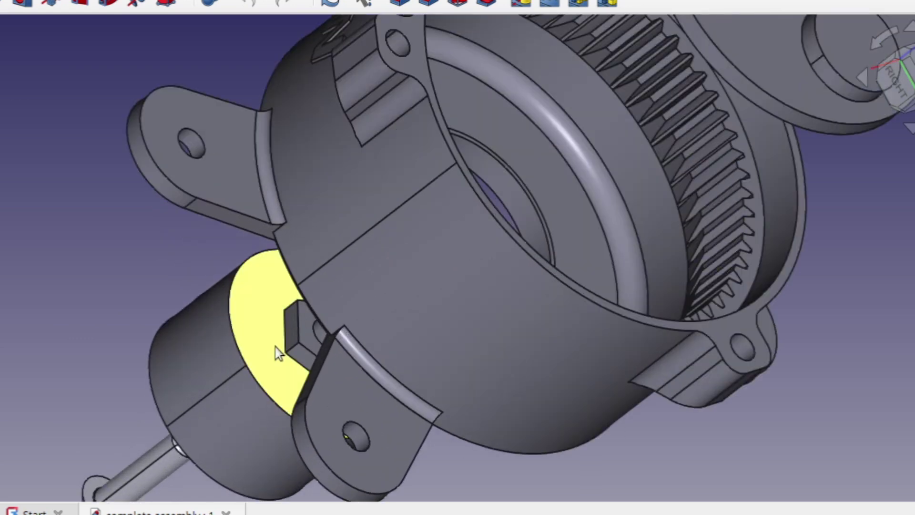
scroll(275, 351, up, 3)
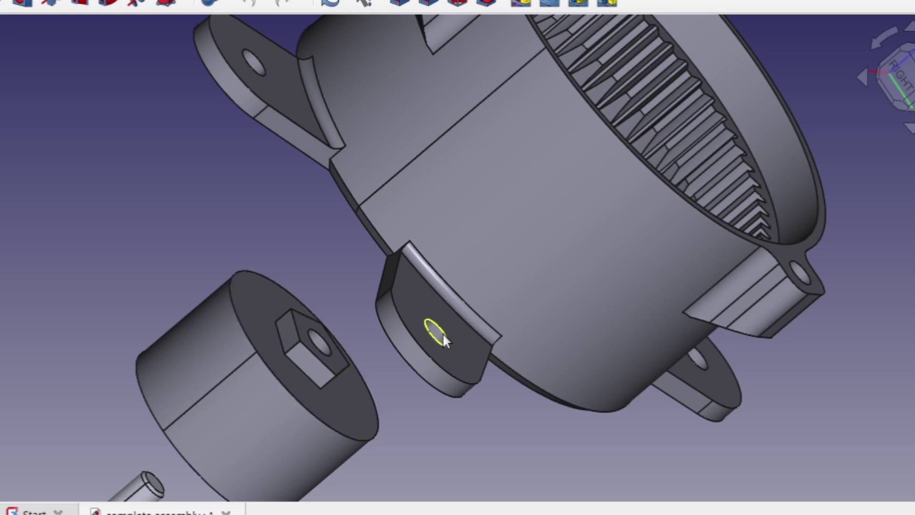
scroll(369, 359, down, 2)
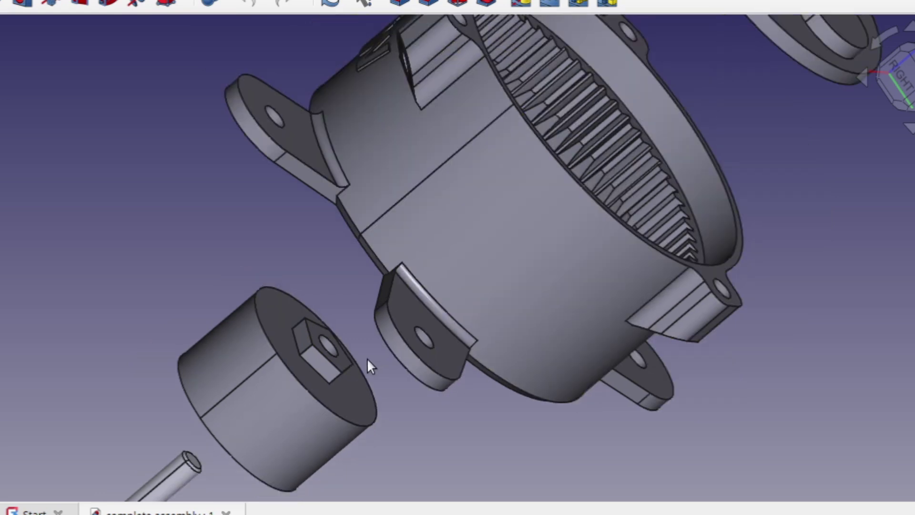
middle_drag(368, 359, 491, 257)
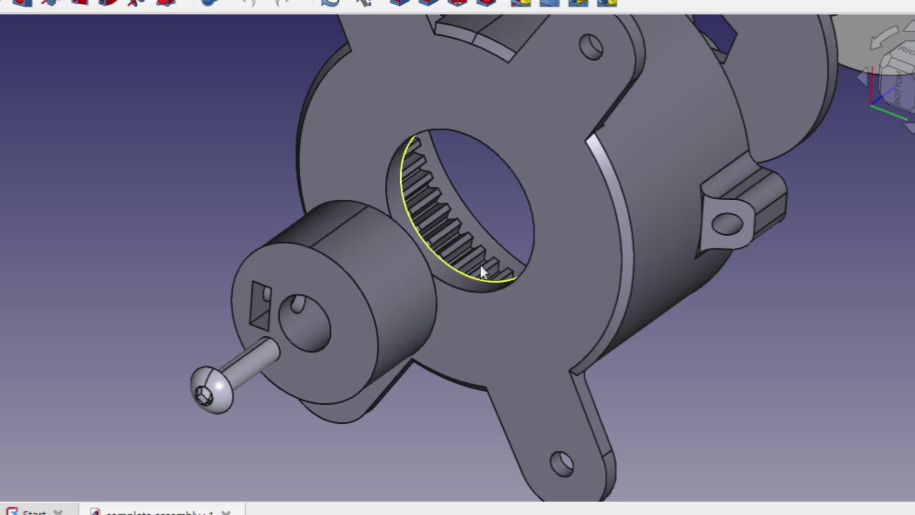
Orbit back to a side view lining up housing, three-lobed disc, gear cup and bearing disc along the shaft
scroll(480, 264, down, 3)
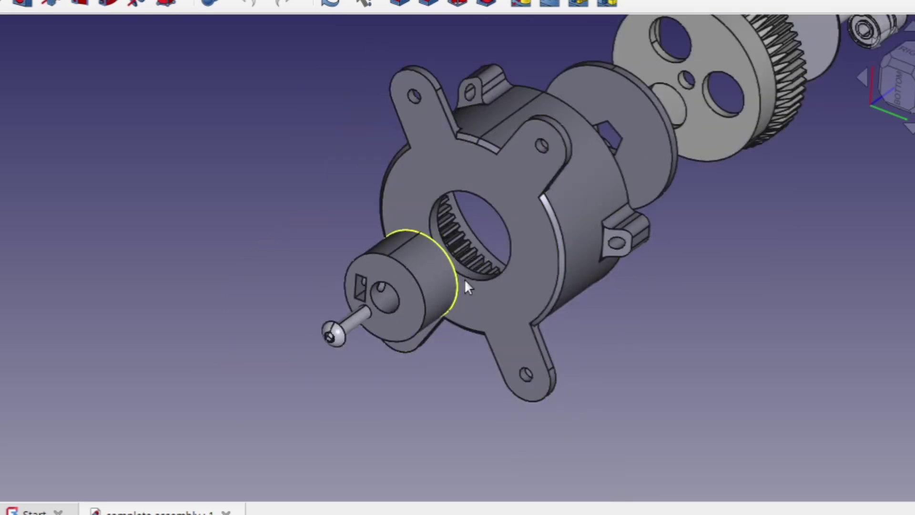
scroll(536, 217, down, 2)
middle_drag(479, 283, 351, 362)
scroll(554, 245, up, 4)
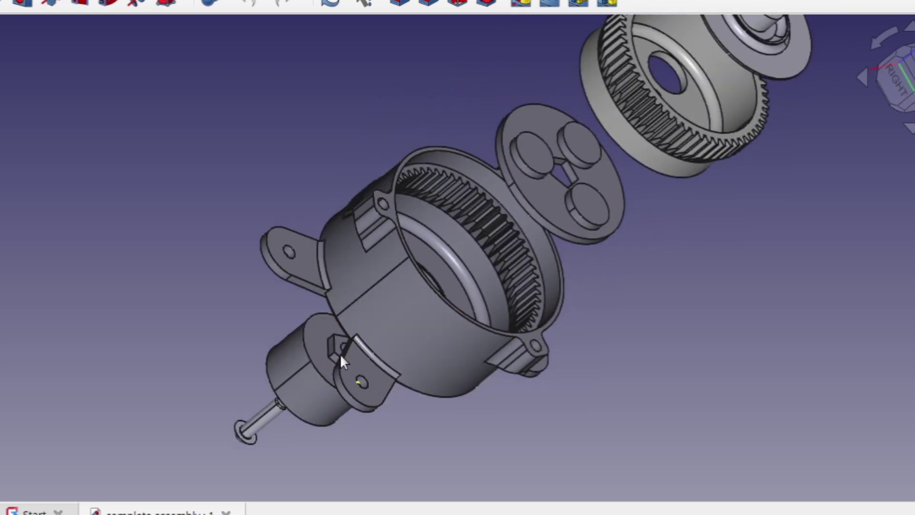
scroll(561, 175, up, 4)
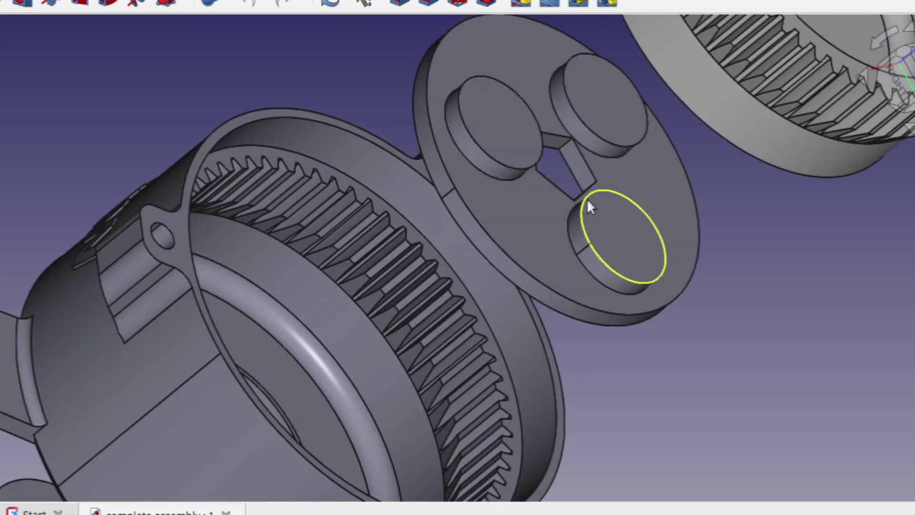
scroll(590, 200, down, 3)
middle_drag(667, 160, 533, 308)
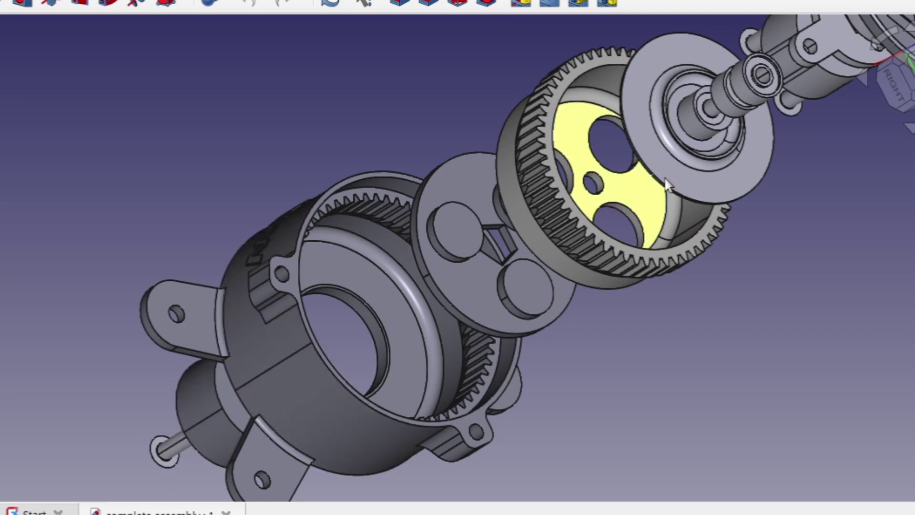
Turn the view onto the ring gear and bearing plate to show the gear's inner teeth
scroll(670, 171, up, 5)
middle_drag(697, 133, 913, 91)
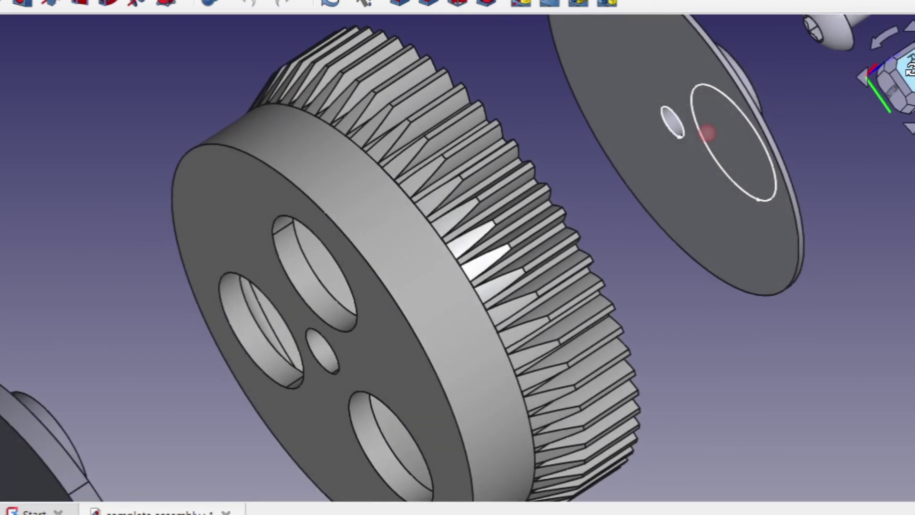
middle_drag(912, 90, 777, 143)
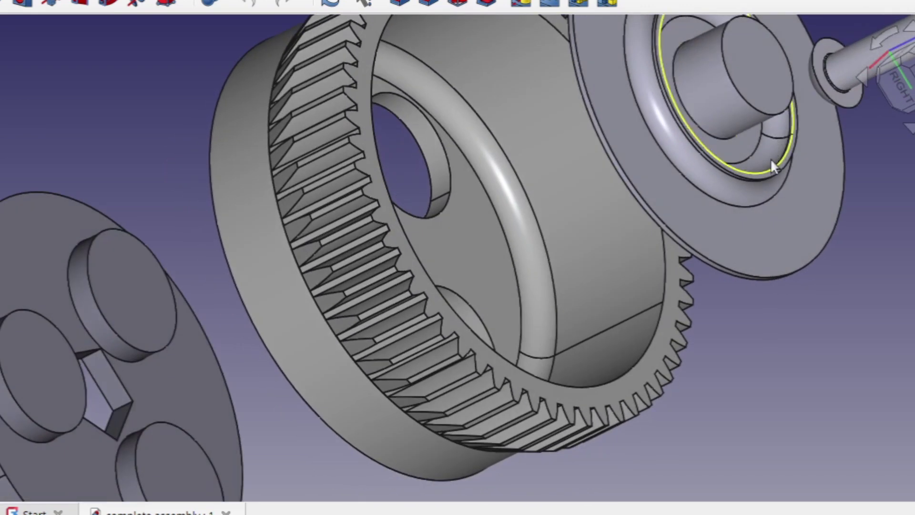
scroll(768, 169, down, 5)
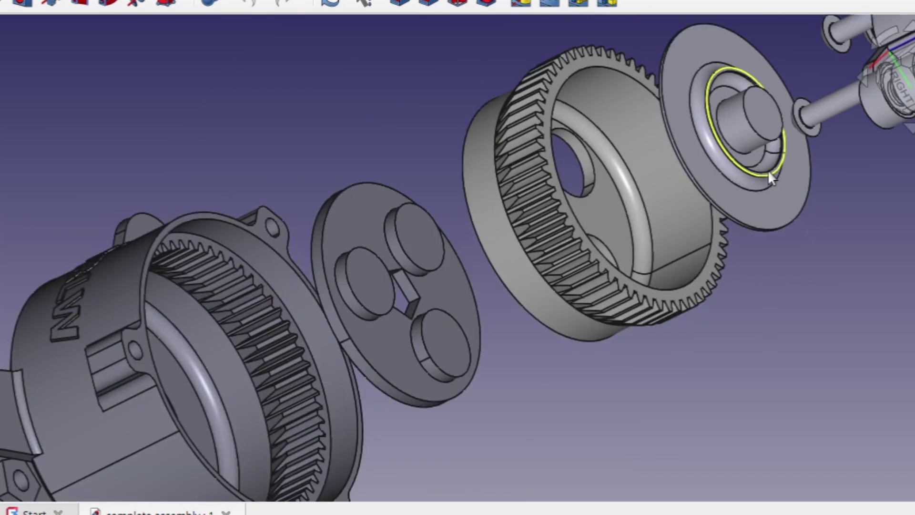
scroll(767, 131, up, 3)
Pan to the shaft end and orbit in on the hub's bolt axles, two bearings and end plate
middle_drag(768, 131, 791, 193)
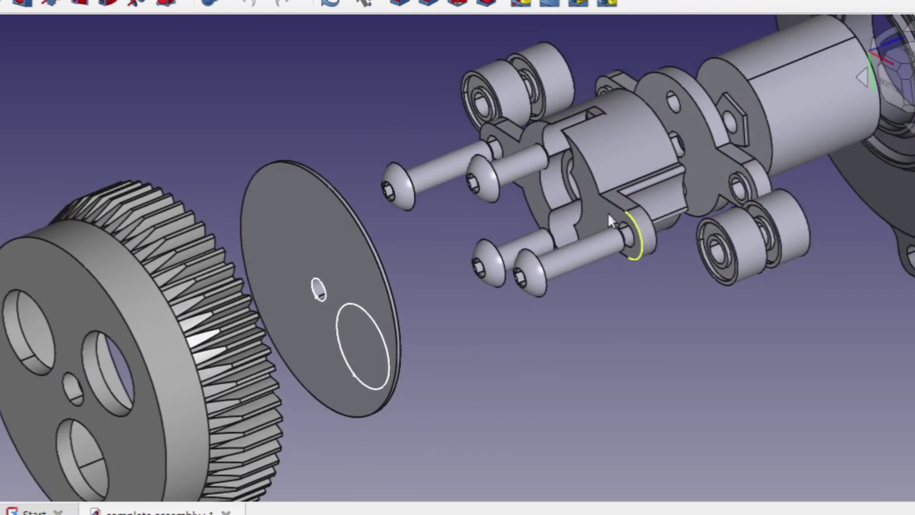
scroll(560, 191, up, 3)
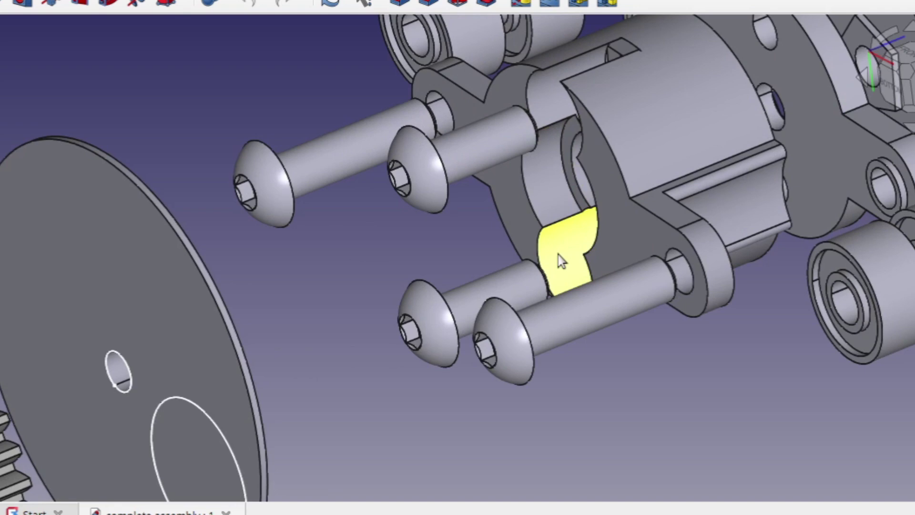
middle_drag(637, 215, 729, 197)
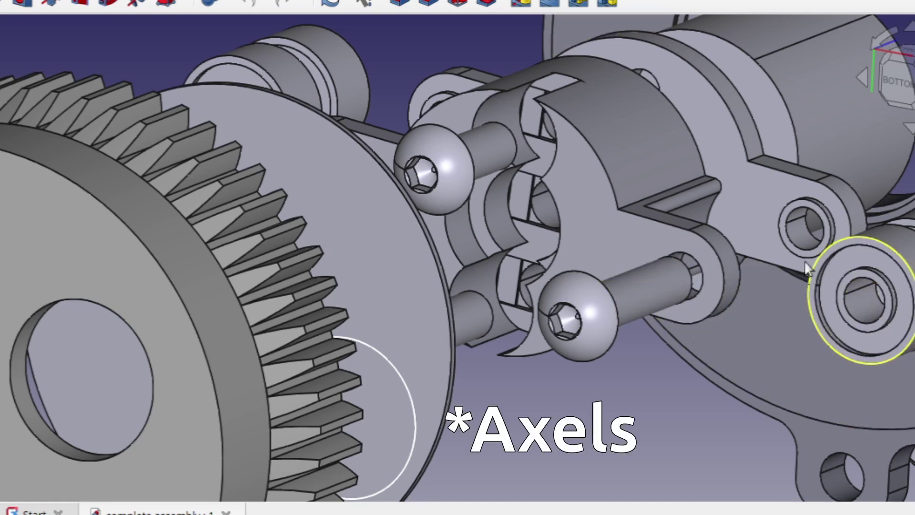
middle_drag(801, 256, 621, 370)
scroll(711, 309, up, 3)
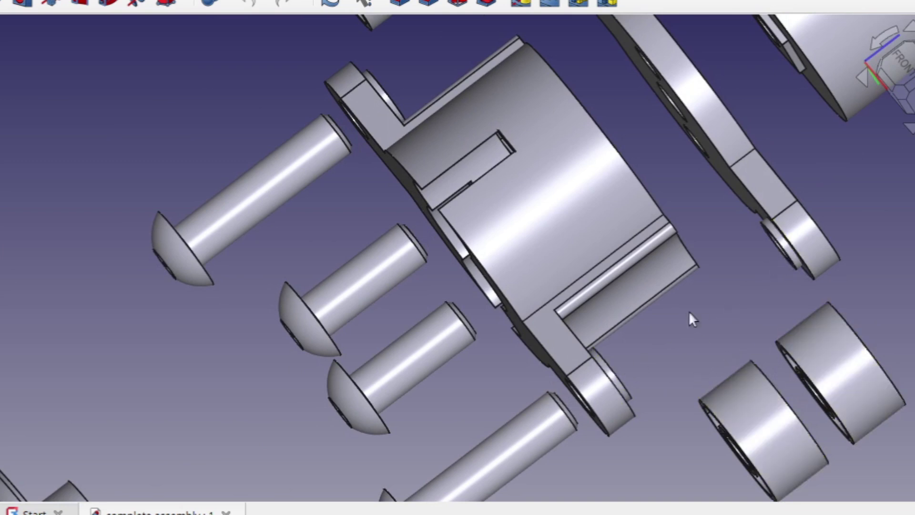
Orbit and zoom the exploded assembly around the bracket and its slot
middle_drag(660, 286, 630, 329)
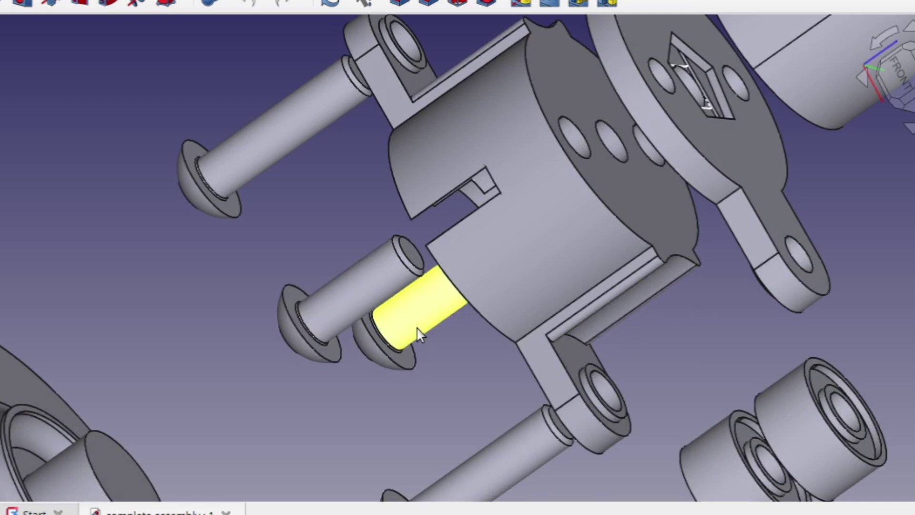
scroll(567, 130, down, 3)
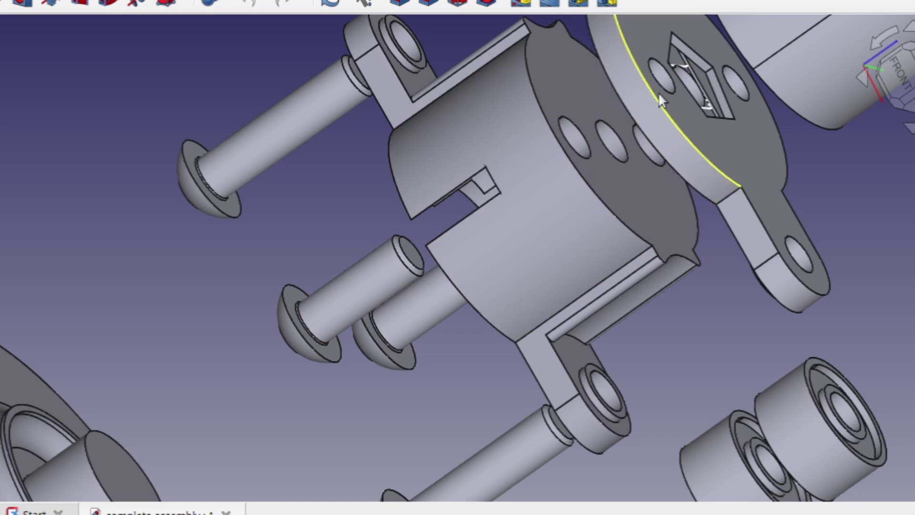
scroll(659, 92, up, 3)
middle_drag(659, 93, 557, 207)
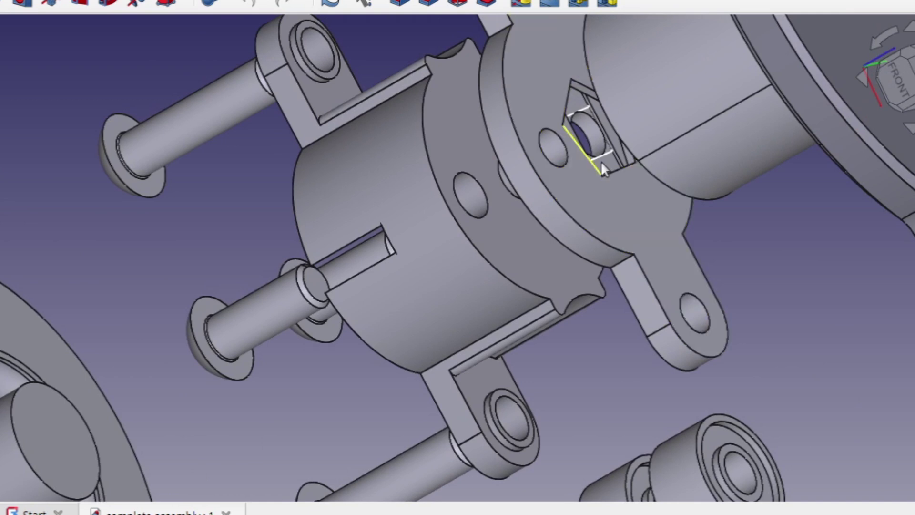
scroll(605, 158, up, 5)
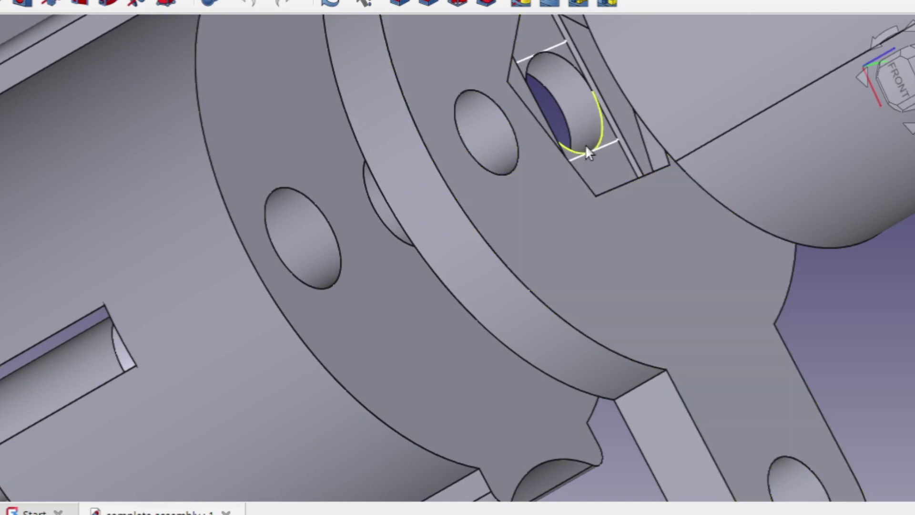
scroll(578, 117, down, 8)
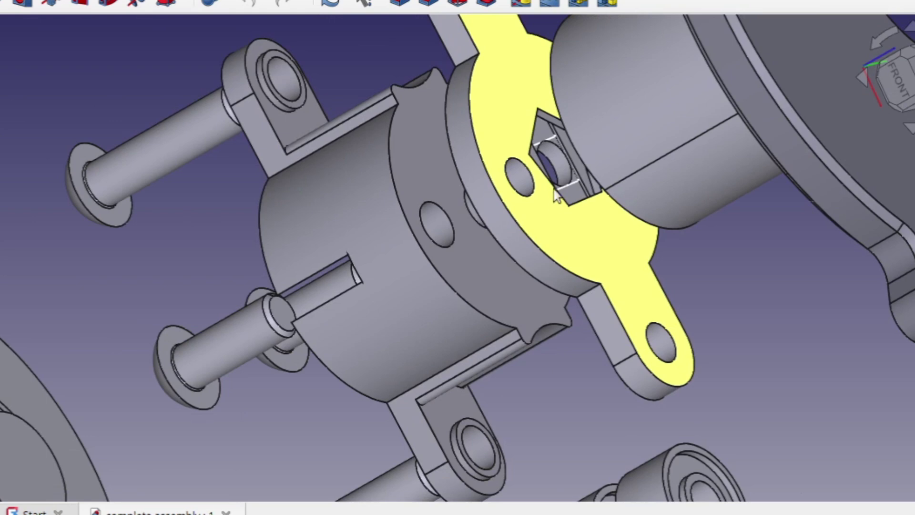
Turn the view to the hexagonal nut pocket on the shaft cylinder and the curved bracket face
middle_drag(638, 135, 580, 255)
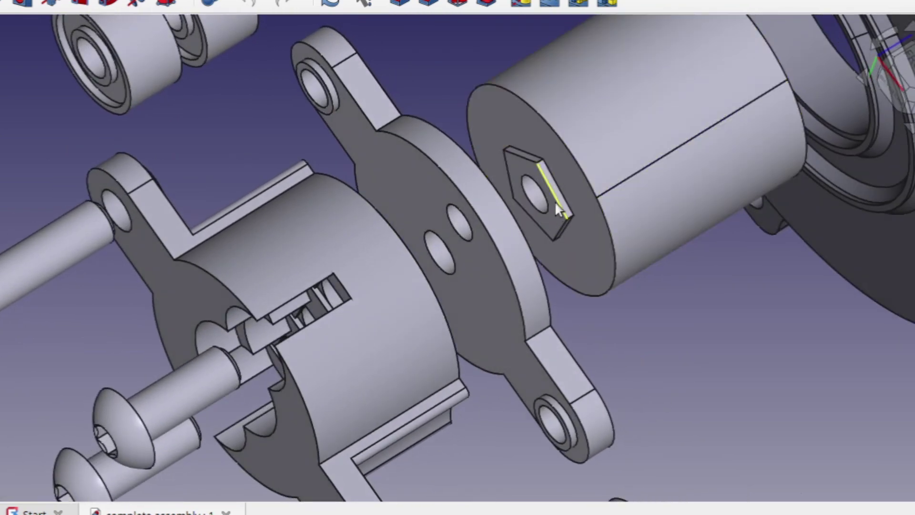
middle_drag(554, 201, 493, 205)
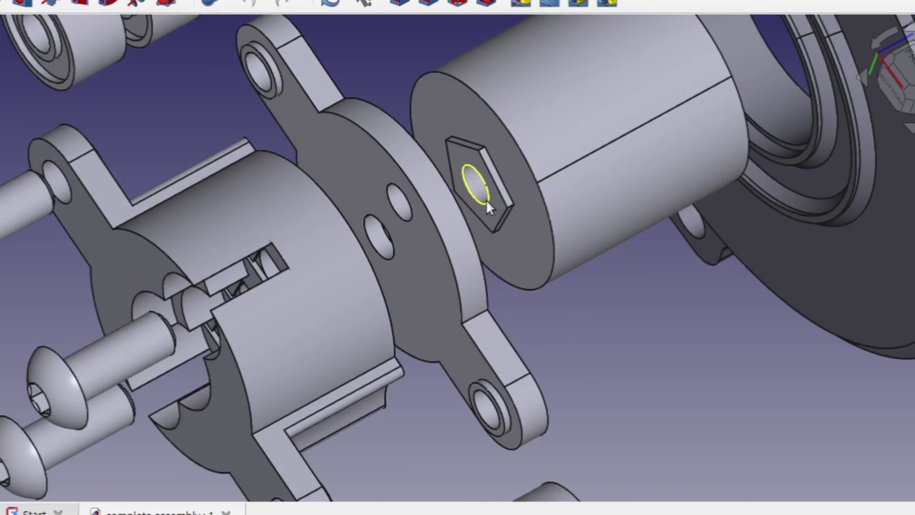
scroll(486, 200, down, 2)
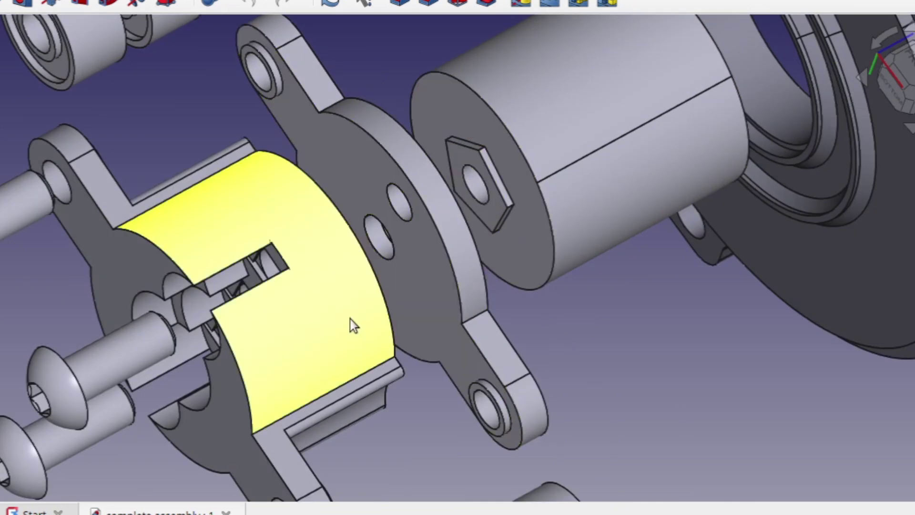
middle_drag(348, 321, 444, 267)
scroll(444, 268, up, 4)
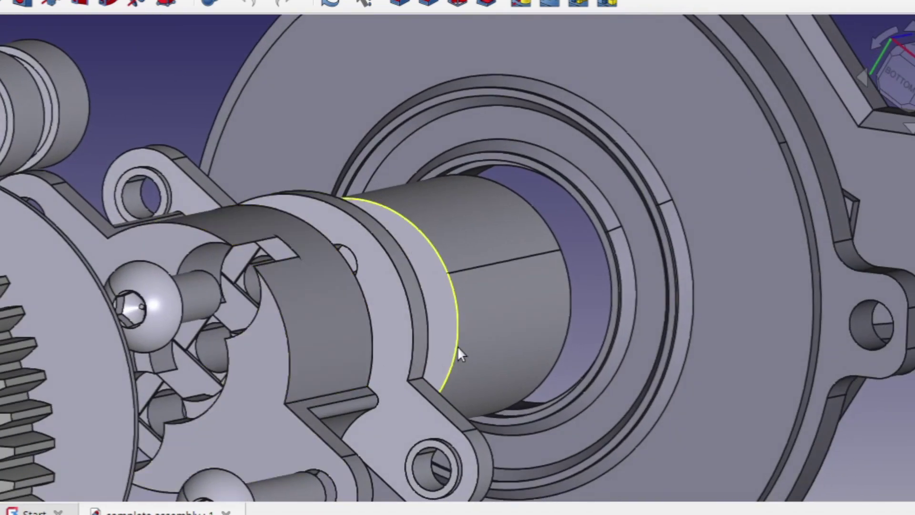
Orbit along the shaft edge to show more bolts and the lower bearing pair from the side
middle_drag(456, 346, 394, 370)
scroll(490, 318, down, 2)
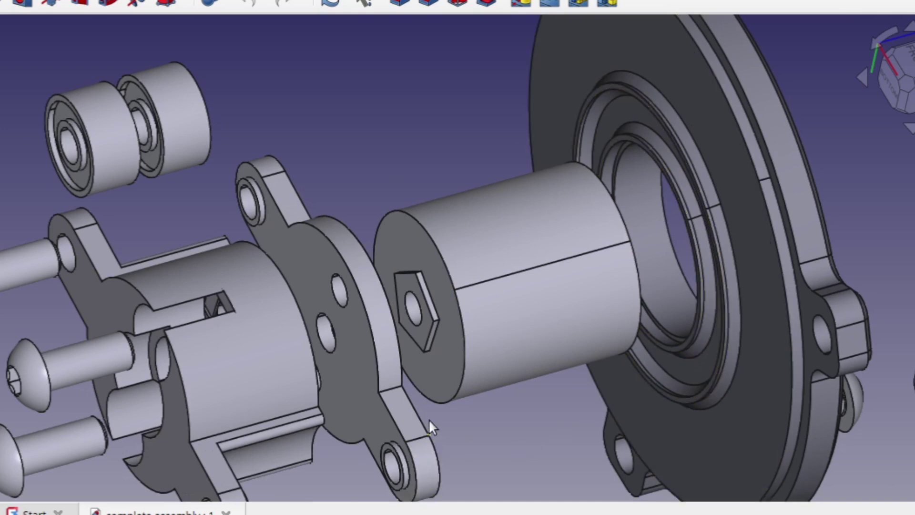
middle_drag(442, 416, 629, 334)
middle_drag(260, 376, 484, 313)
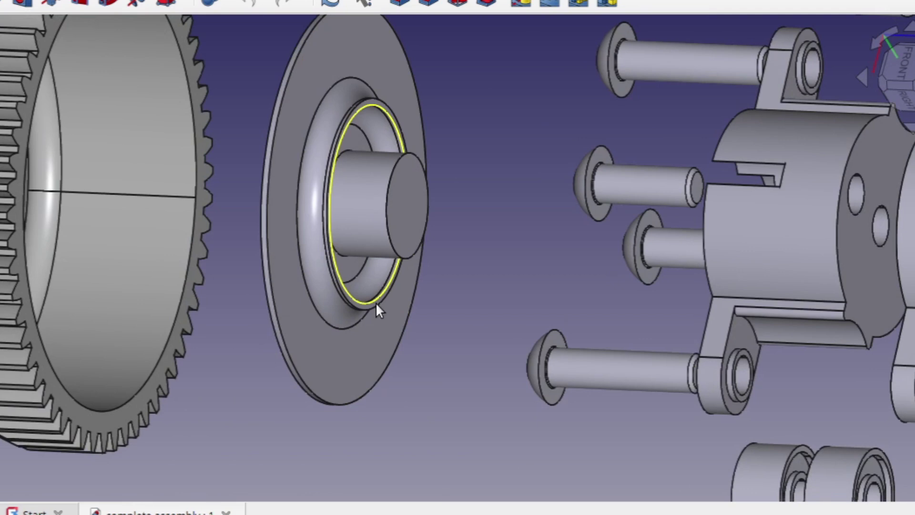
scroll(588, 299, down, 5)
Rotate to a side view around the hub, then back out and orbit the assembly
middle_drag(702, 261, 893, 270)
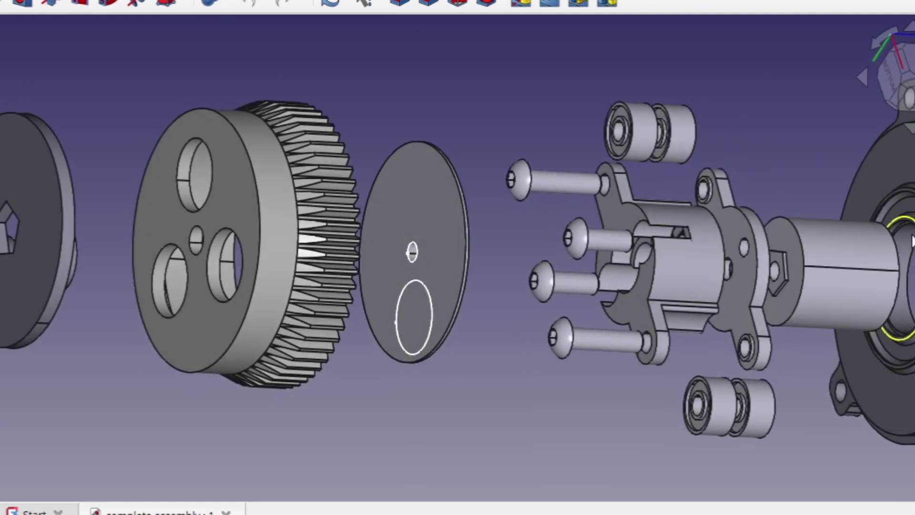
scroll(905, 277, up, 5)
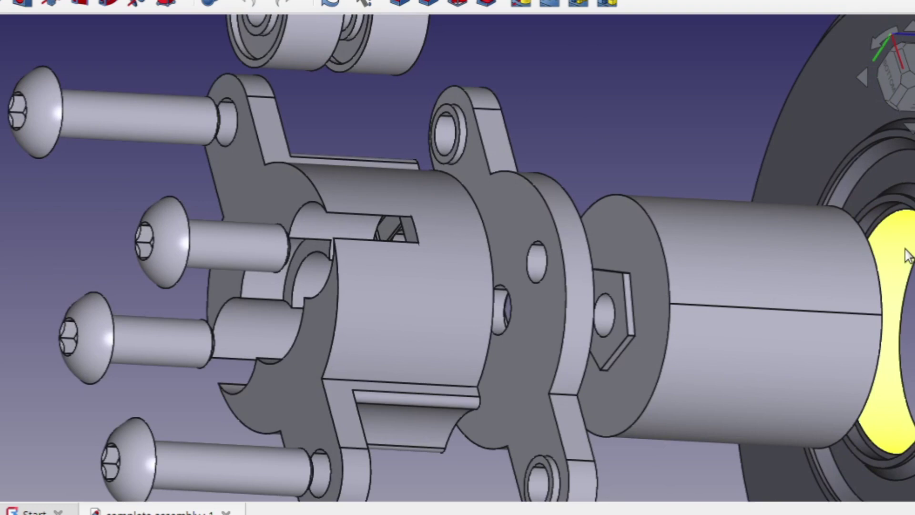
scroll(906, 255, down, 5)
middle_drag(906, 257, 347, 224)
scroll(731, 281, down, 2)
scroll(447, 287, up, 2)
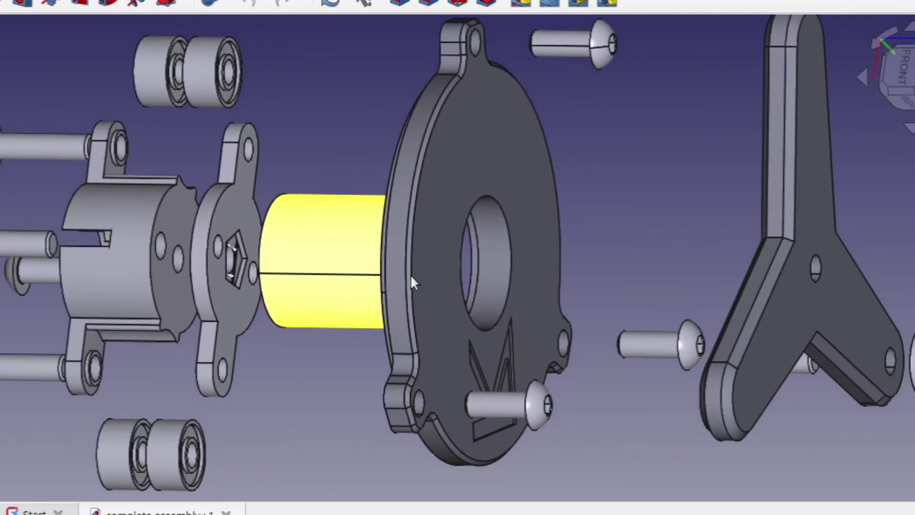
scroll(803, 303, down, 3)
View the three-armed crank and ball knob, then frame the whole exploded assembly with ring gear and housing
middle_drag(808, 302, 661, 350)
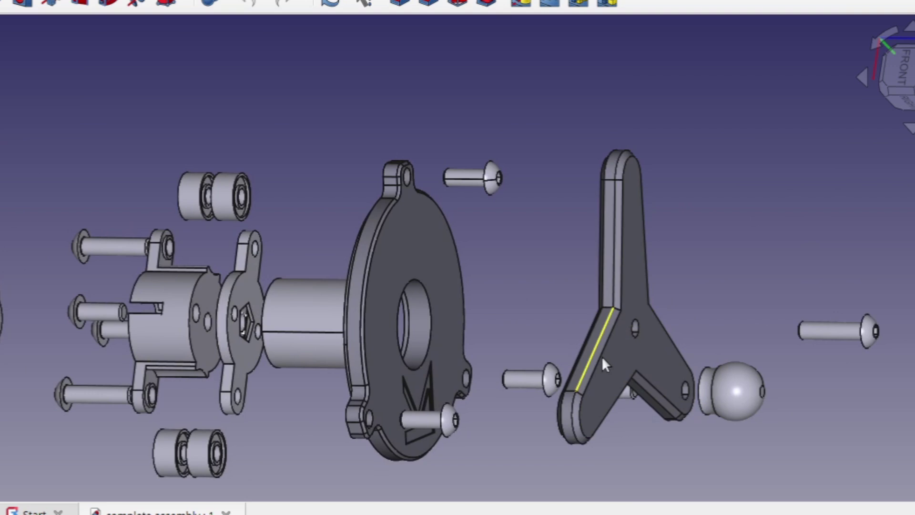
scroll(602, 356, down, 5)
middle_drag(562, 373, 549, 207)
middle_drag(548, 356, 496, 286)
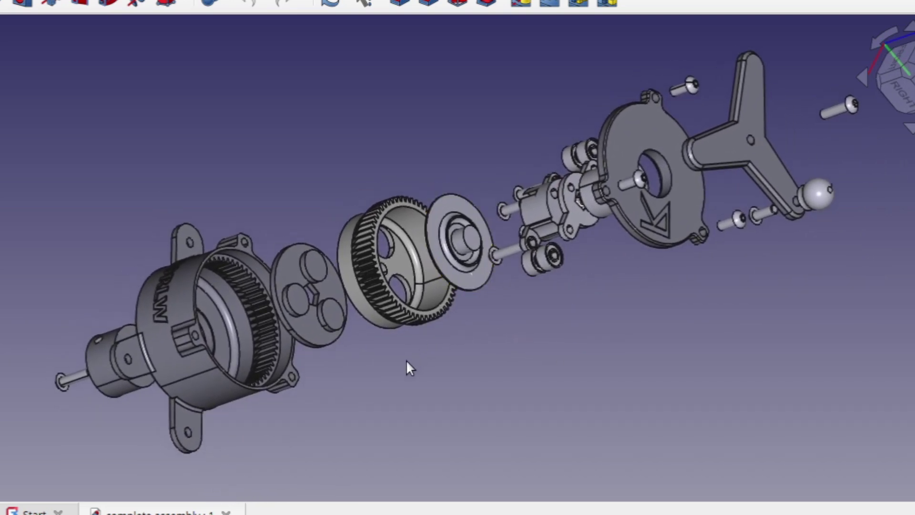